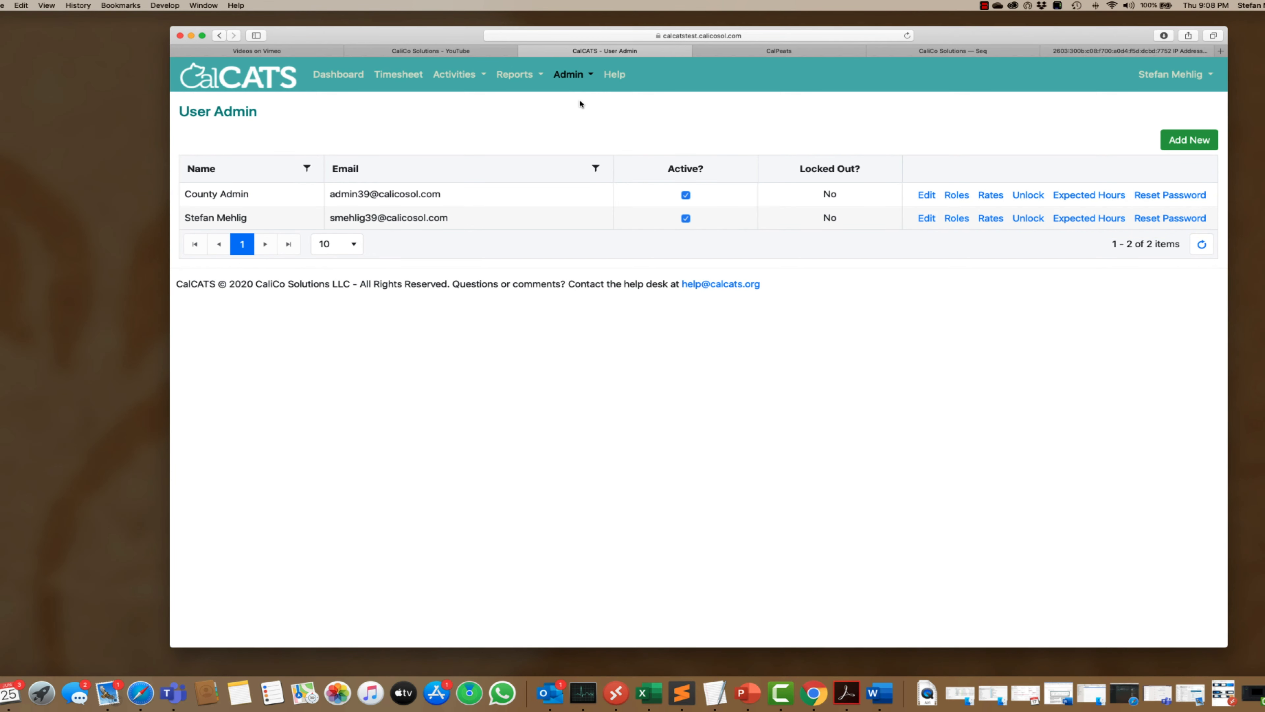
{"action": "left_click", "coordinate": [596, 168]}
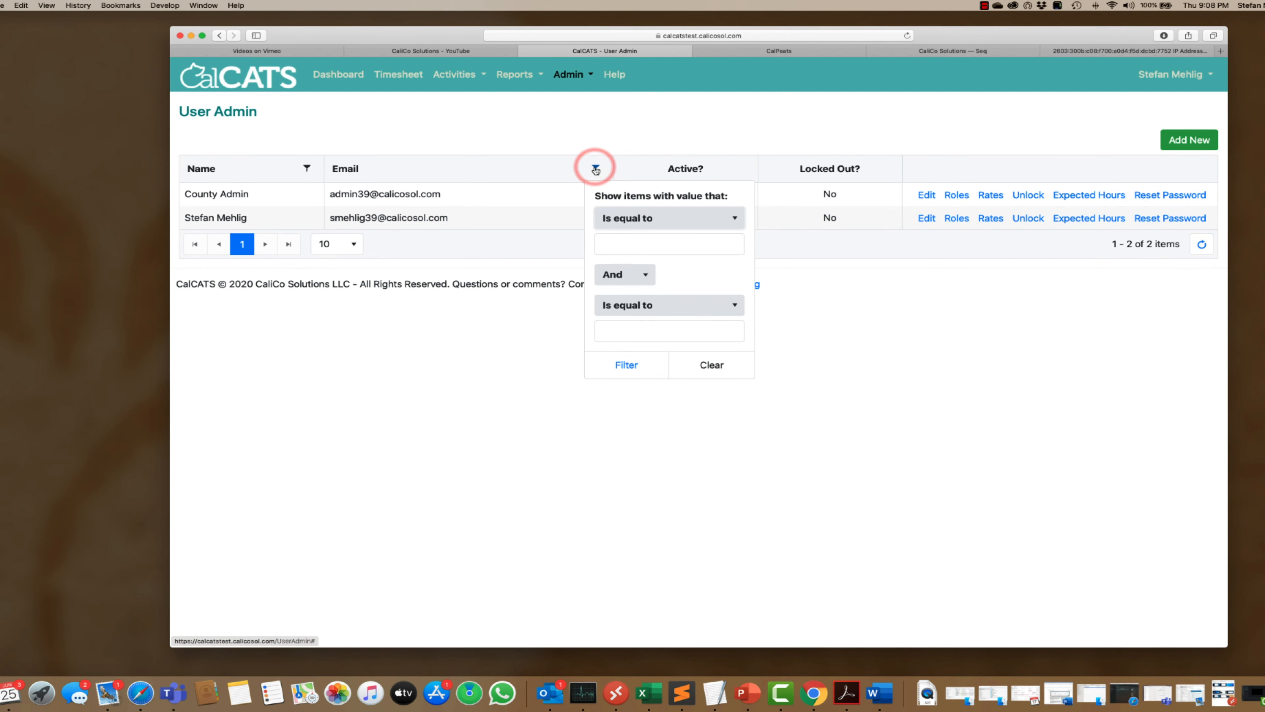
{"action": "left_click", "coordinate": [630, 218]}
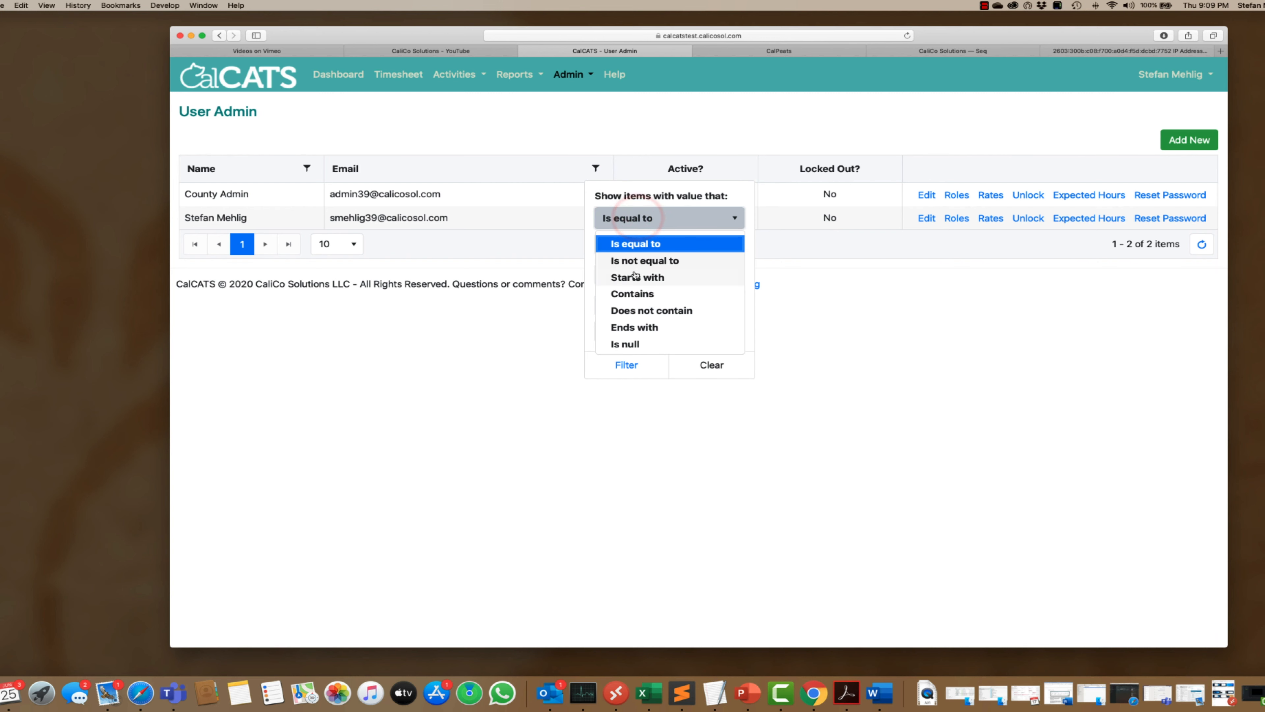
{"action": "left_click", "coordinate": [632, 294]}
{"action": "left_click", "coordinate": [631, 246]}
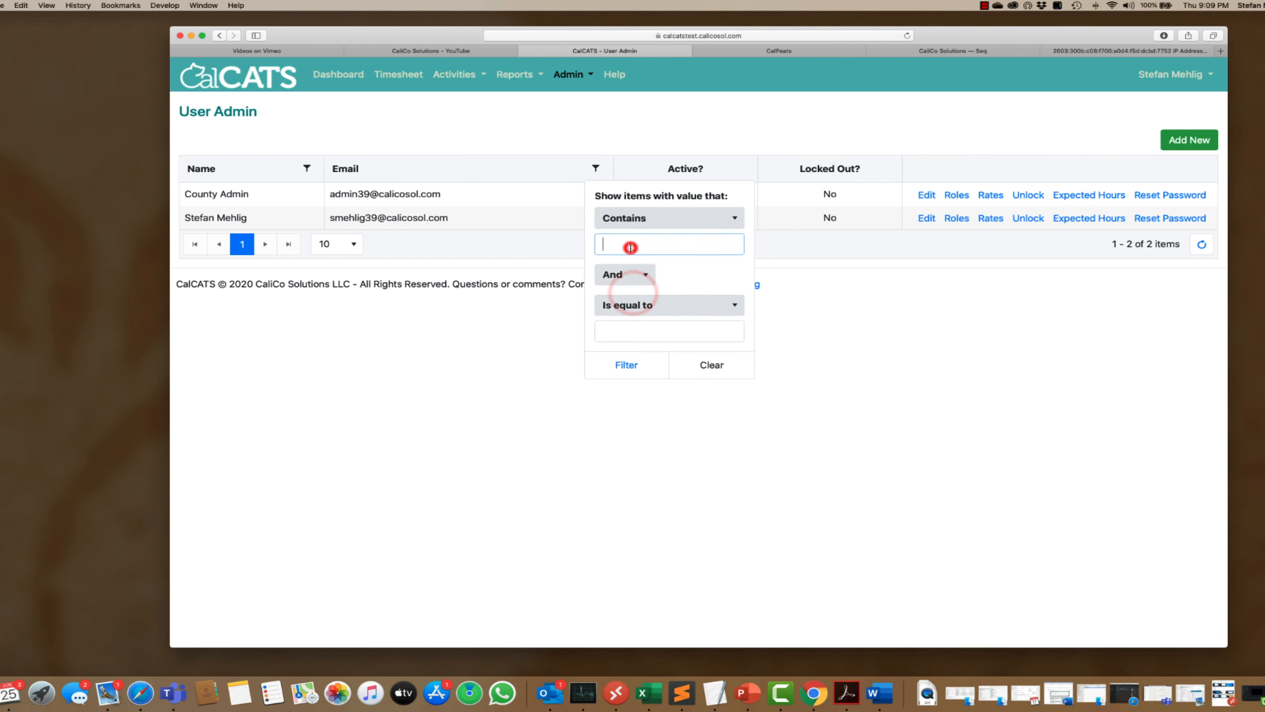
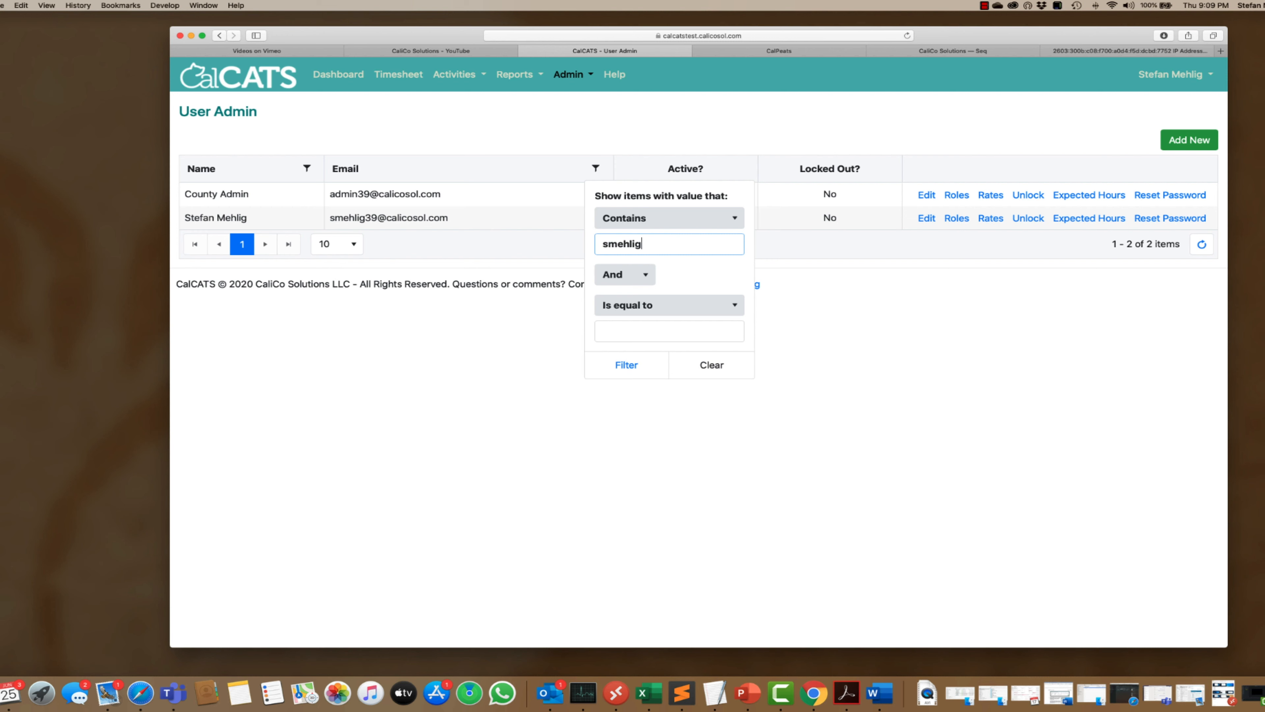
{"action": "left_click", "coordinate": [628, 369]}
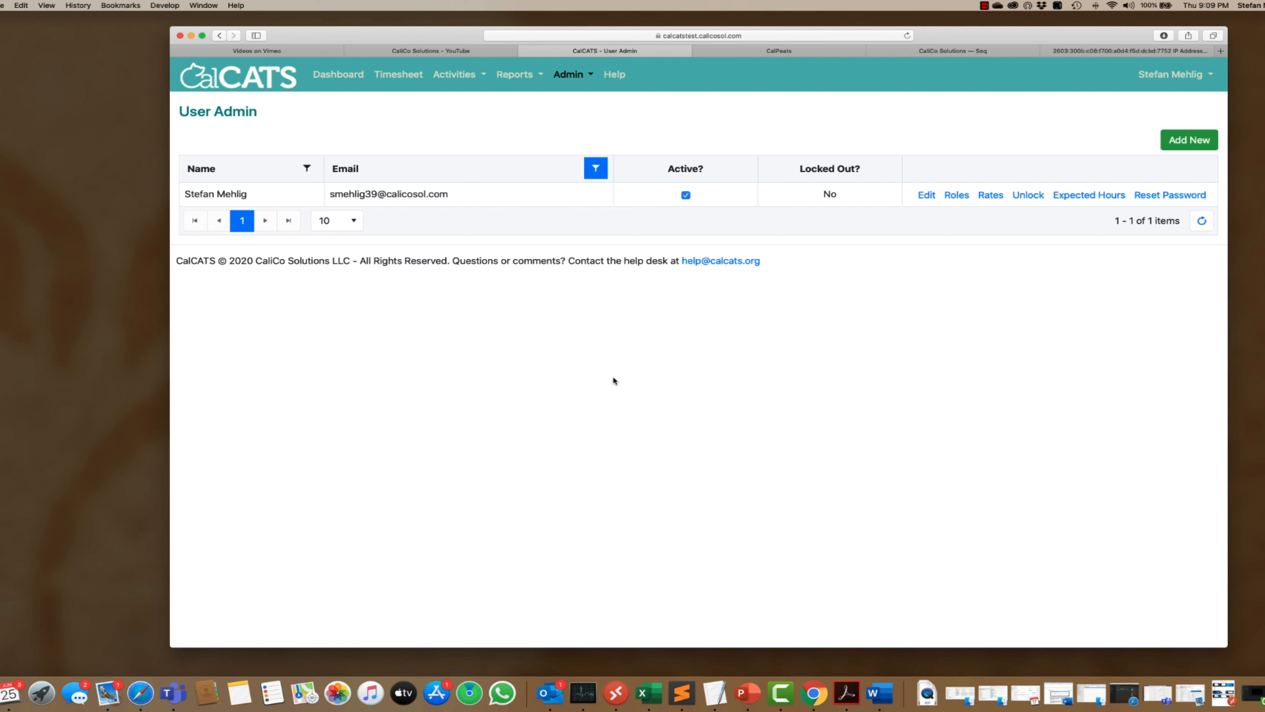
{"action": "left_click", "coordinate": [595, 168]}
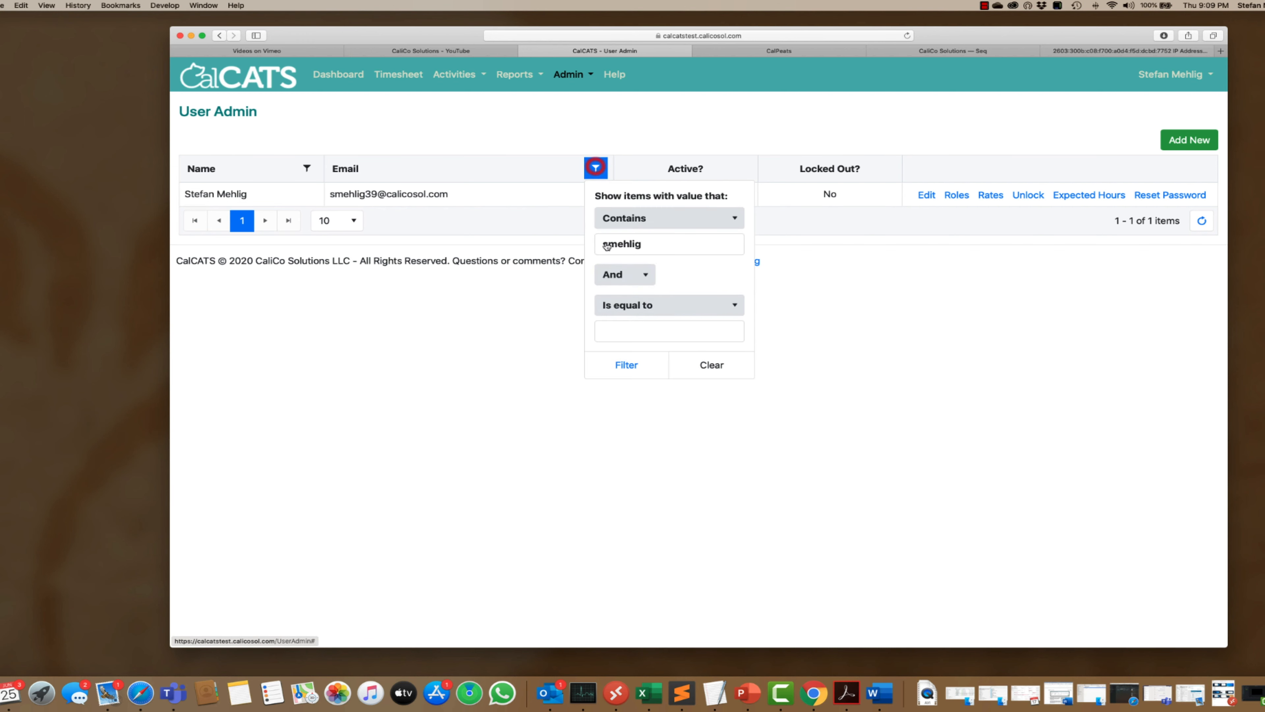
{"action": "left_click", "coordinate": [706, 363]}
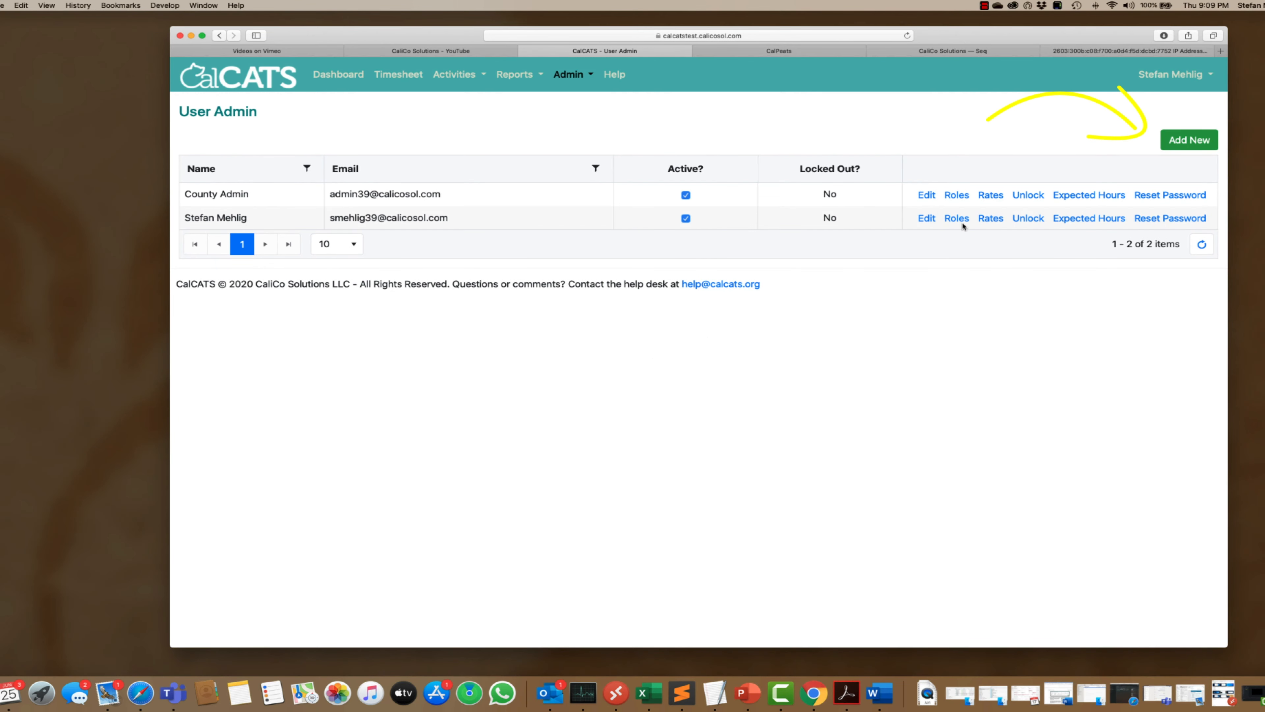
- Start a new user record and fill in the full name, login e-mail and alternate e-mail
{"action": "left_click", "coordinate": [1195, 137]}
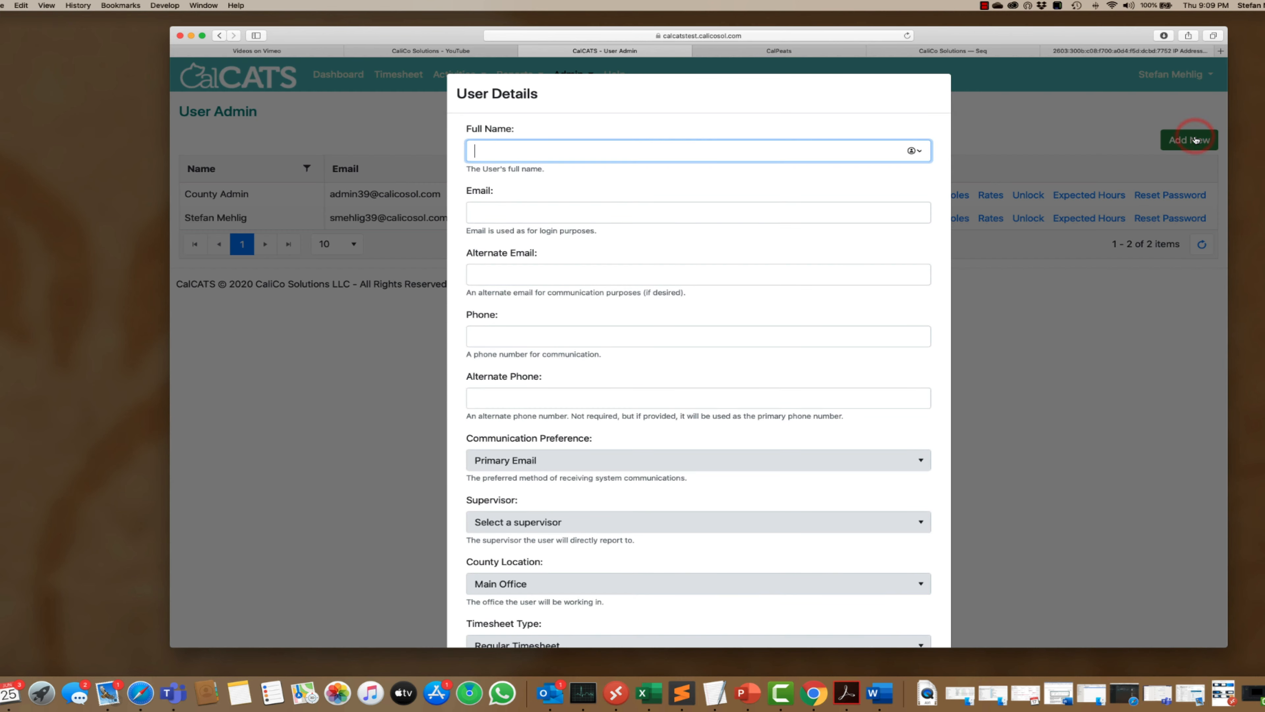
{"action": "left_click", "coordinate": [807, 147]}
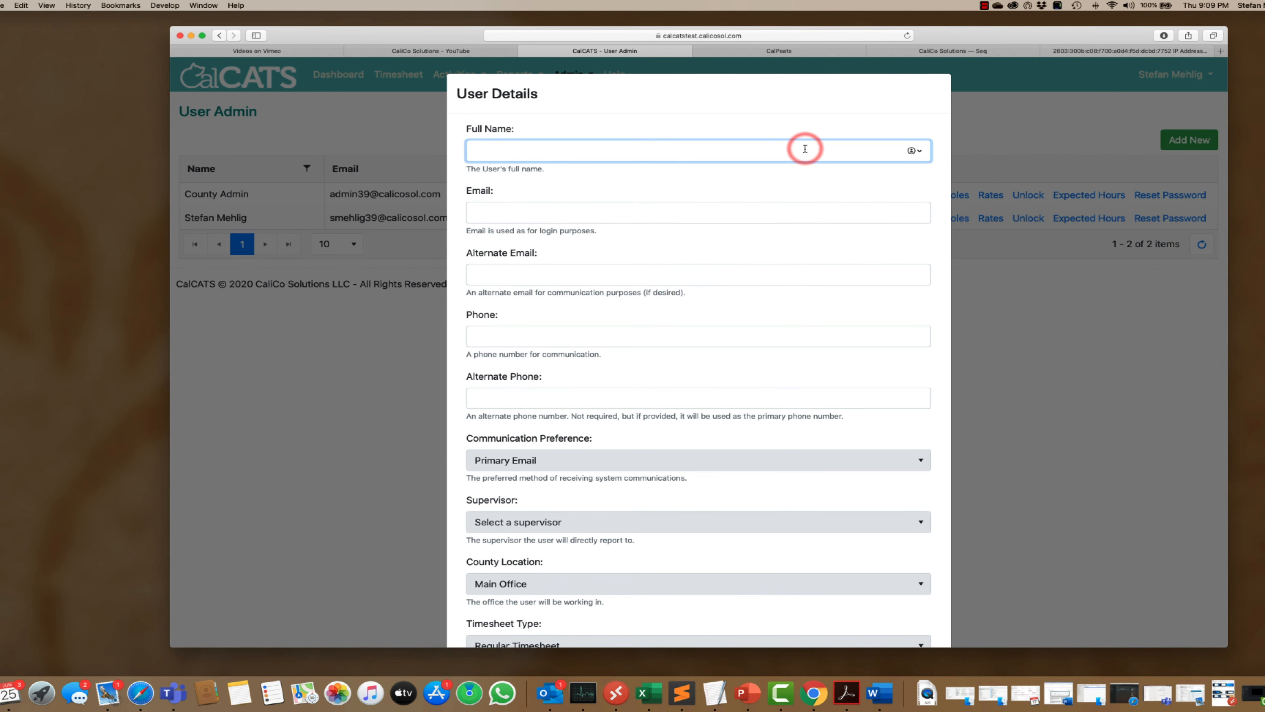
{"action": "type", "text": "James"}
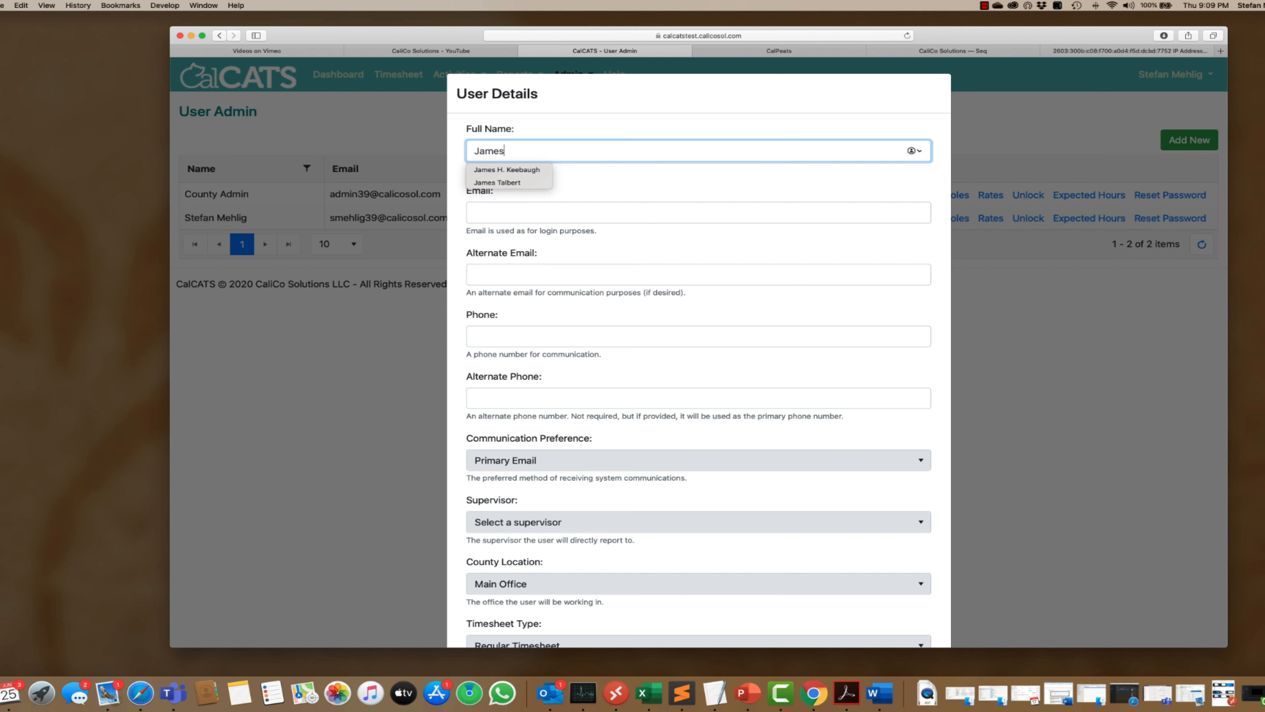
{"action": "type", "text": " Bond"}
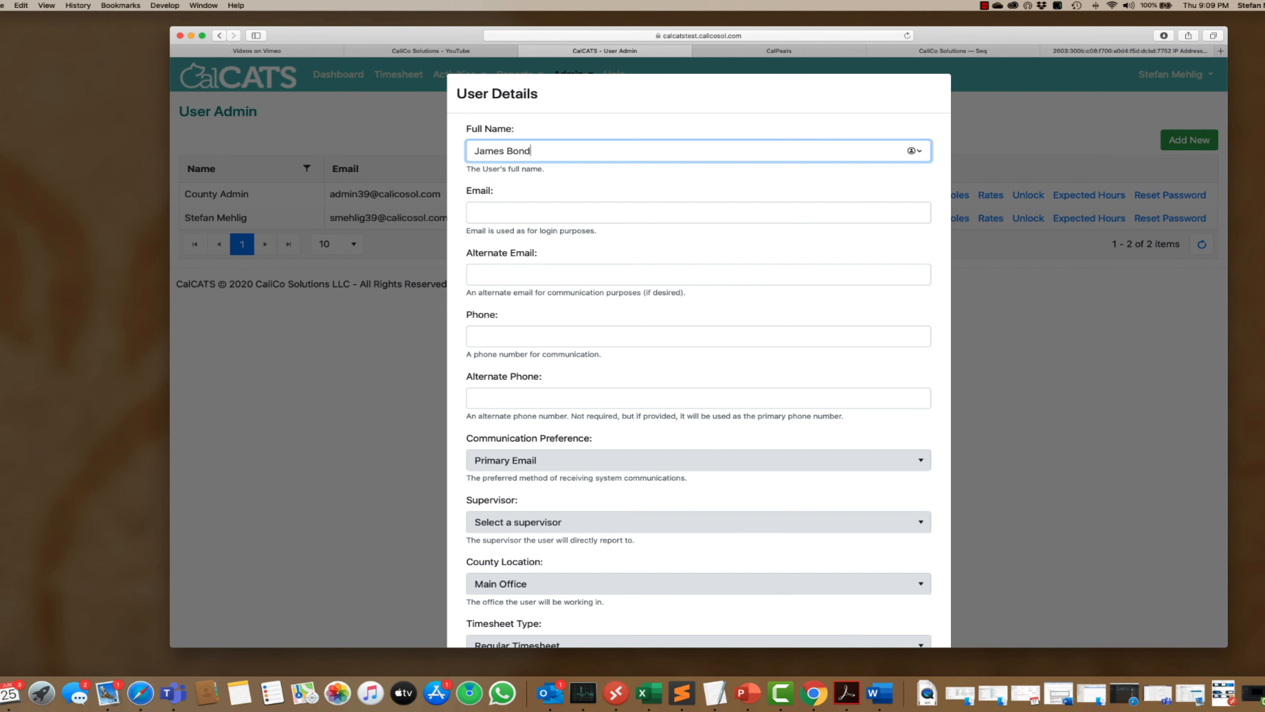
{"action": "key", "text": "Tab"}
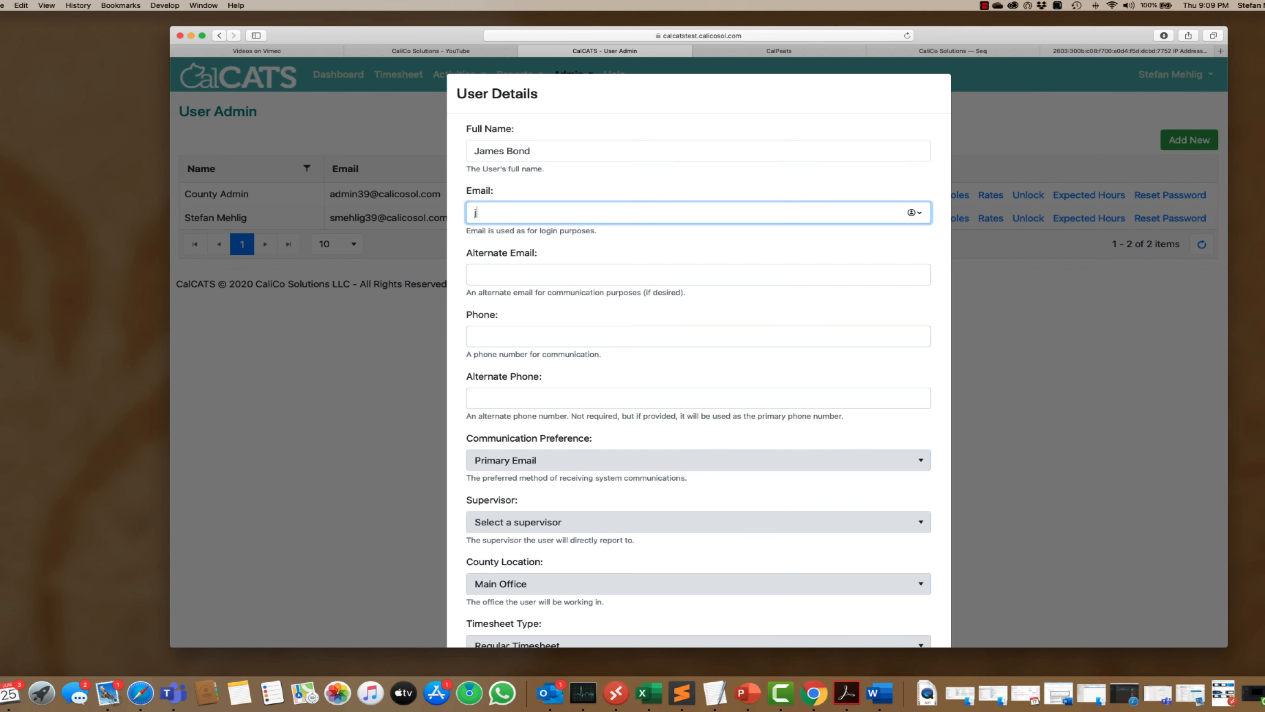
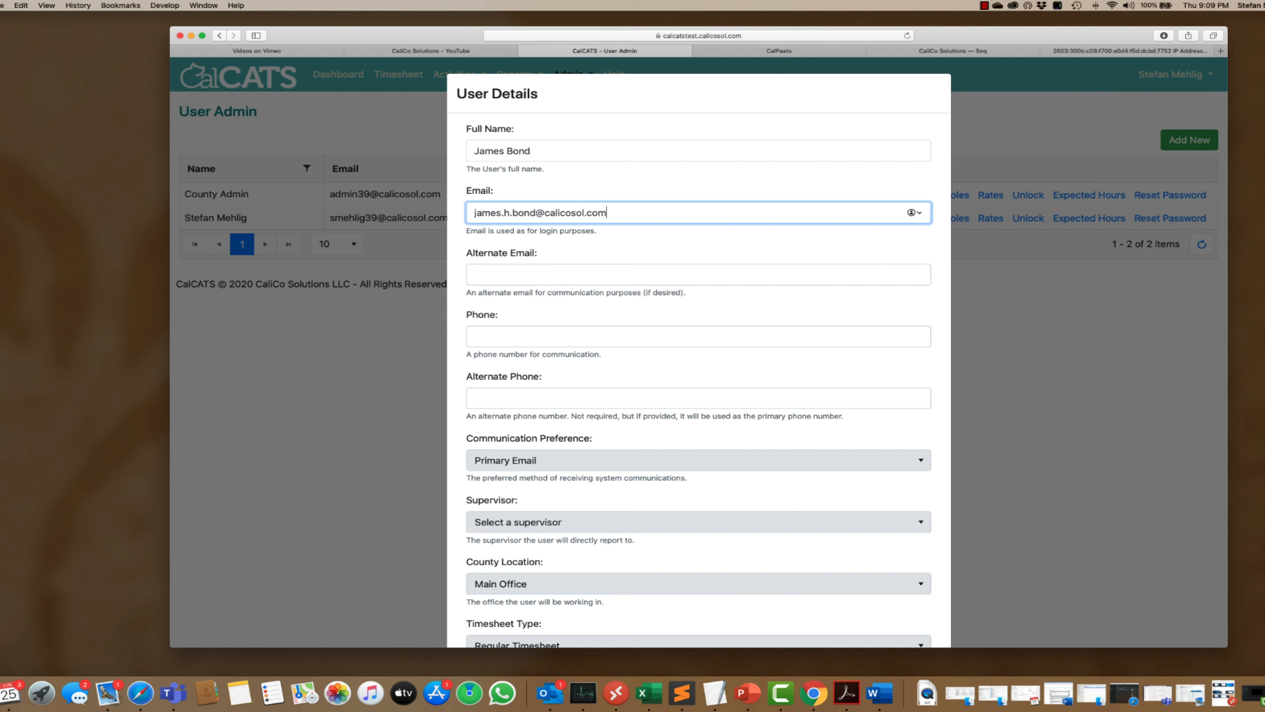
{"action": "key", "text": "Tab"}
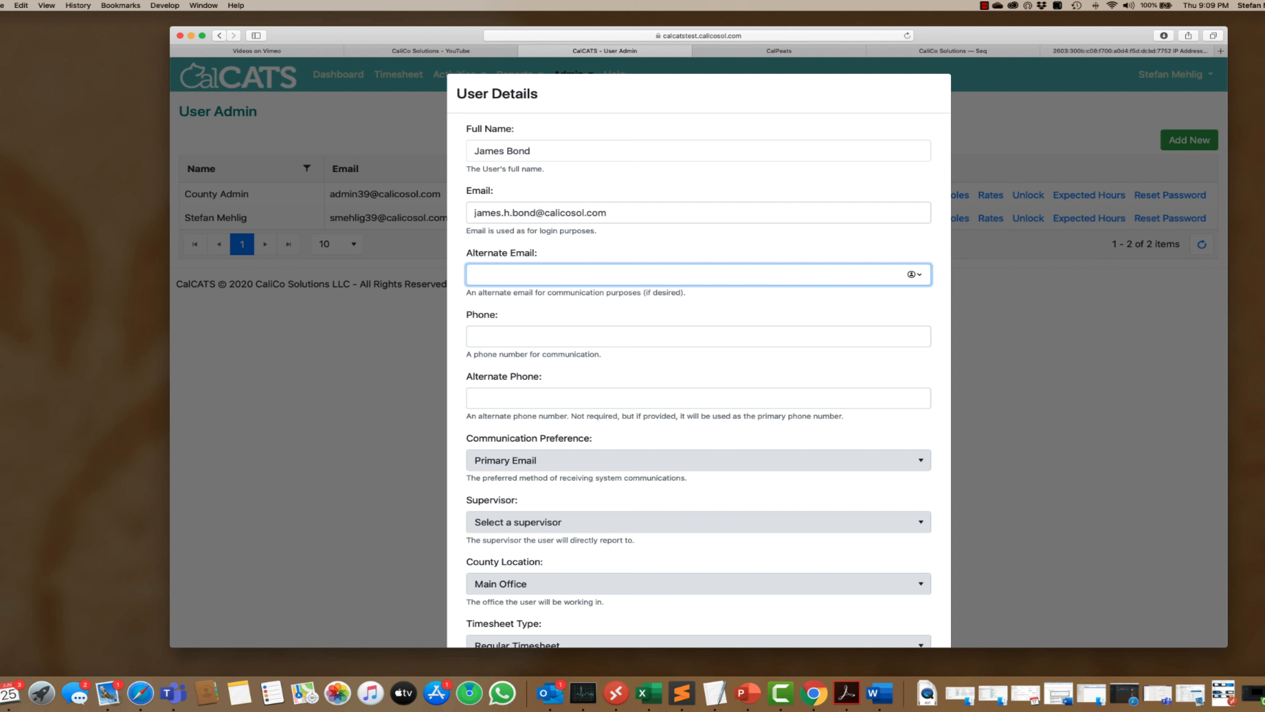
- Keep the communication preference set to Primary Email
{"action": "key", "text": "Tab"}
{"action": "key", "text": "Tab"}
{"action": "key", "text": "Tab"}
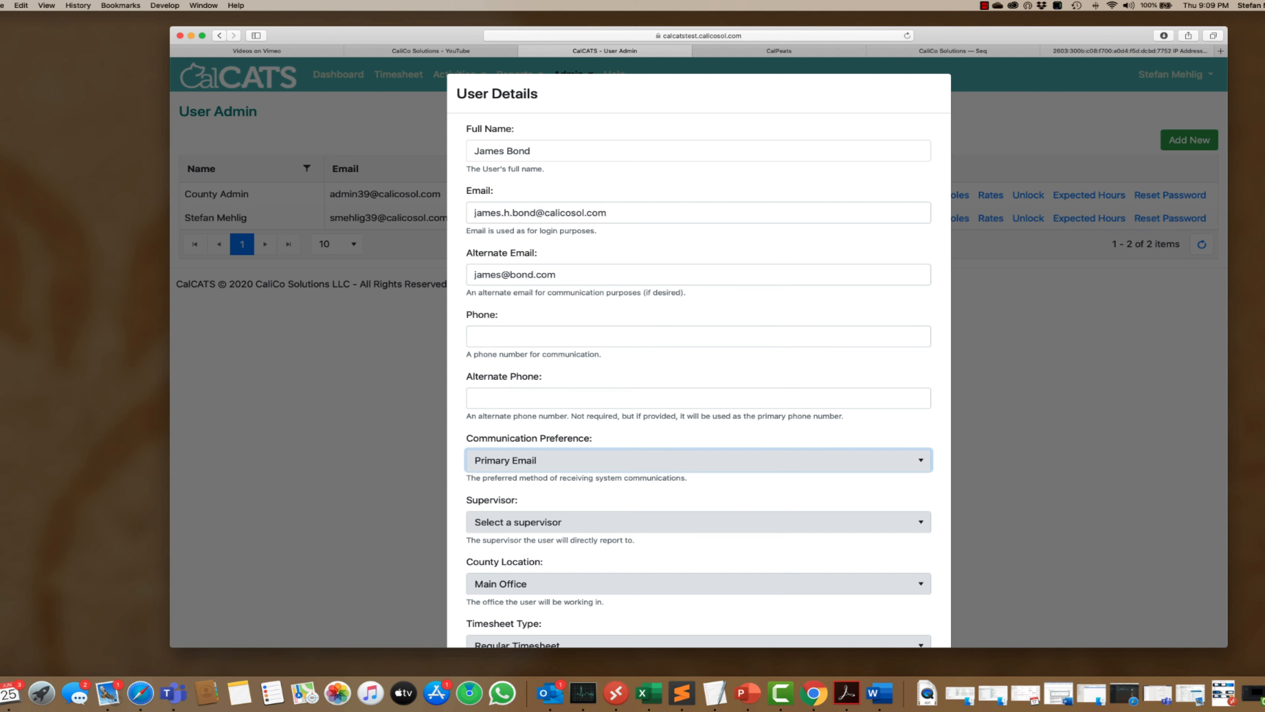
{"action": "left_click", "coordinate": [921, 463]}
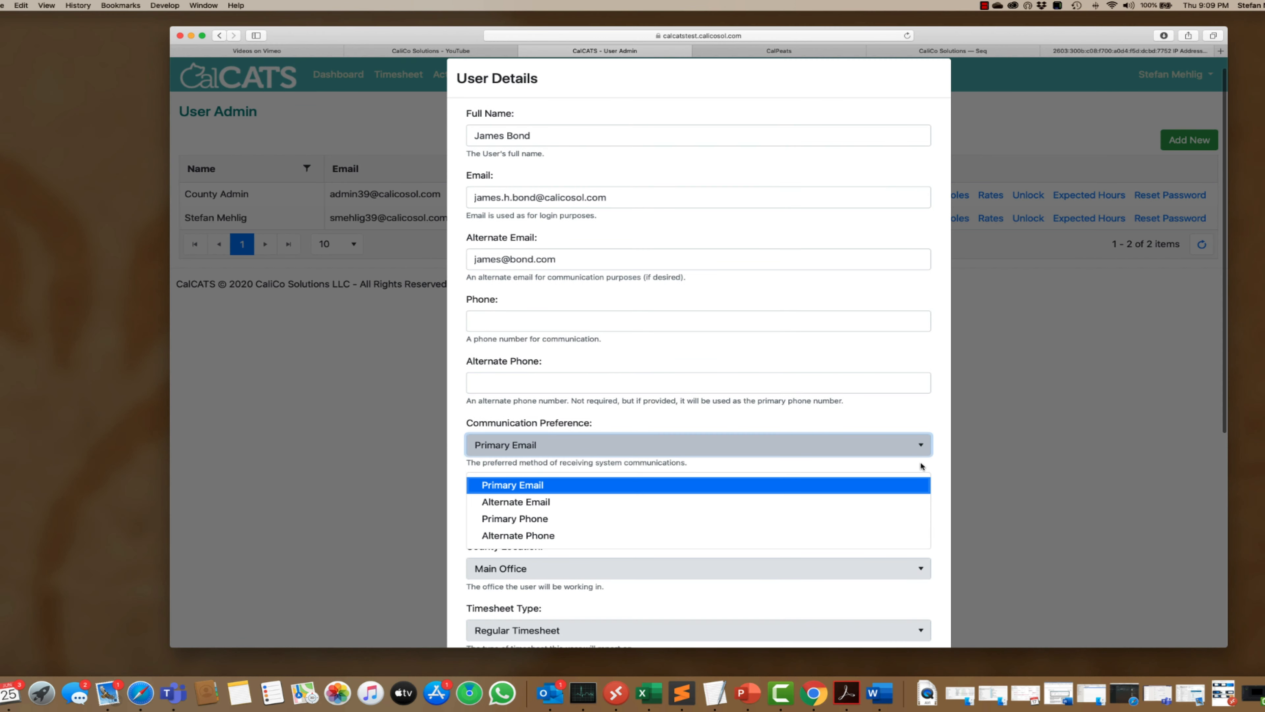
{"action": "left_click", "coordinate": [936, 463]}
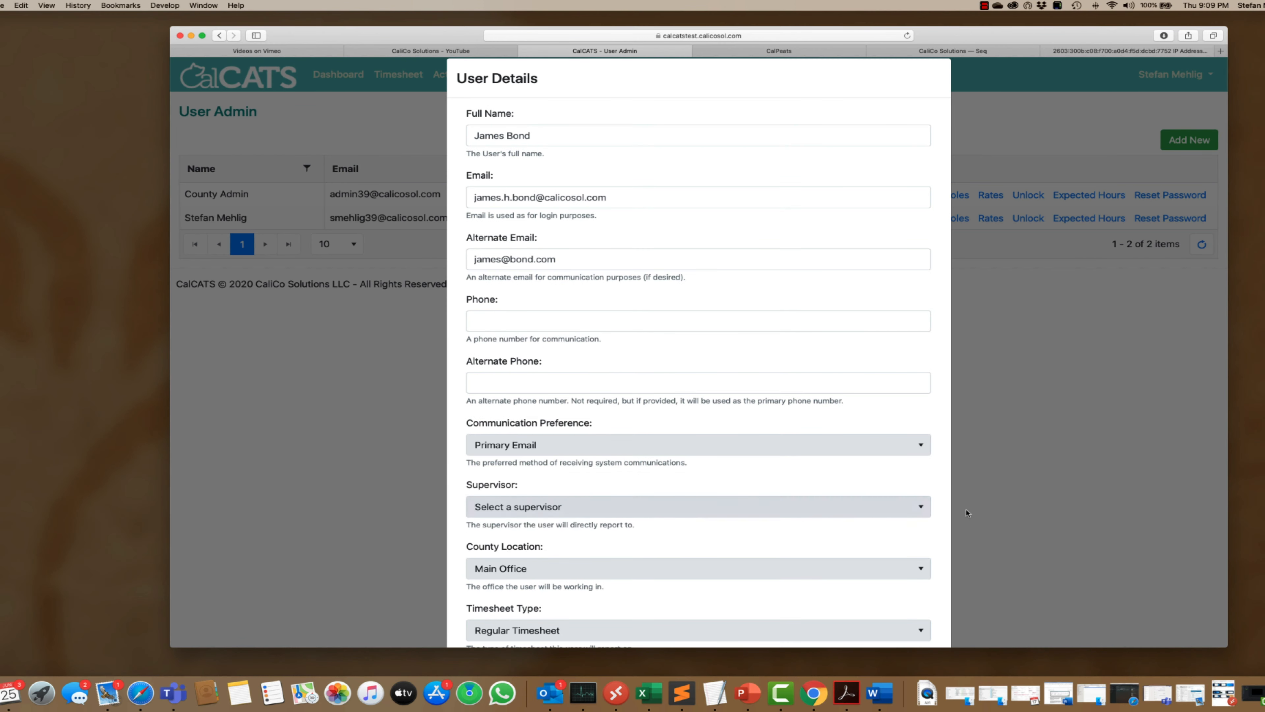
- Assign a supervisor, Main Office location, Regular Timesheet type and Staff timesheet template
{"action": "scroll", "coordinate": [916, 446], "scroll_direction": "down", "scroll_amount": 5}
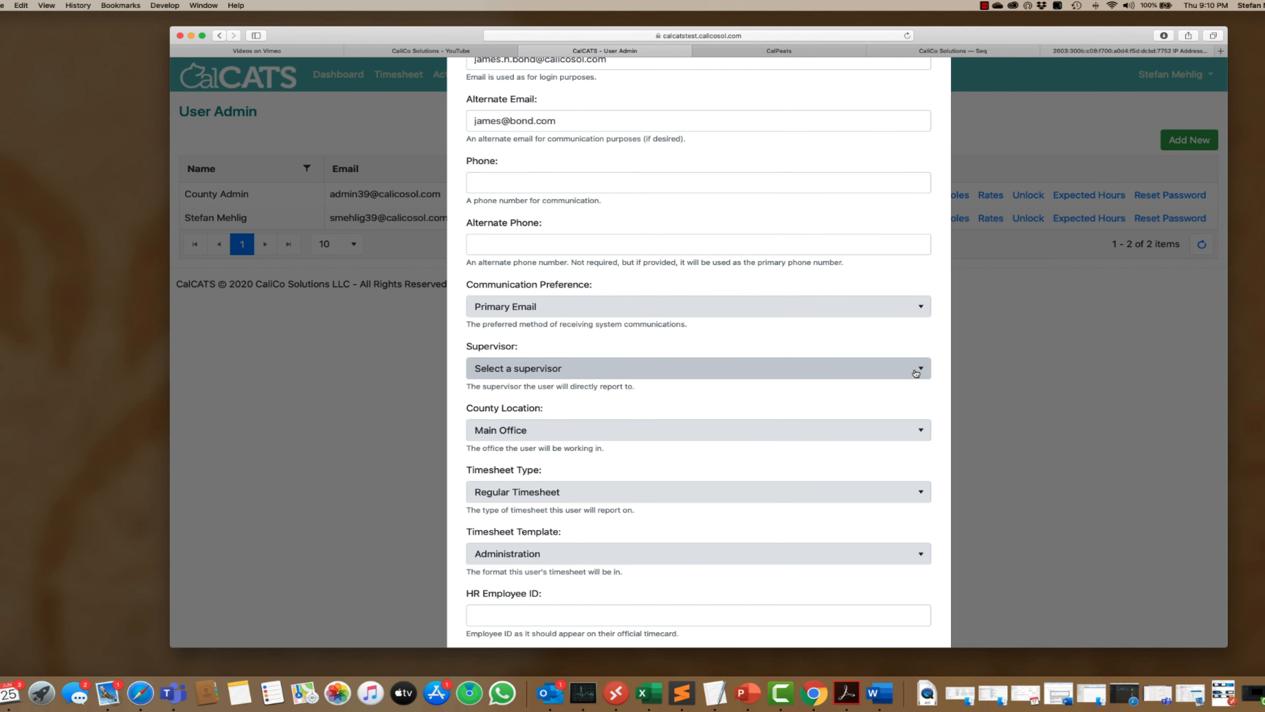
{"action": "left_click", "coordinate": [919, 369]}
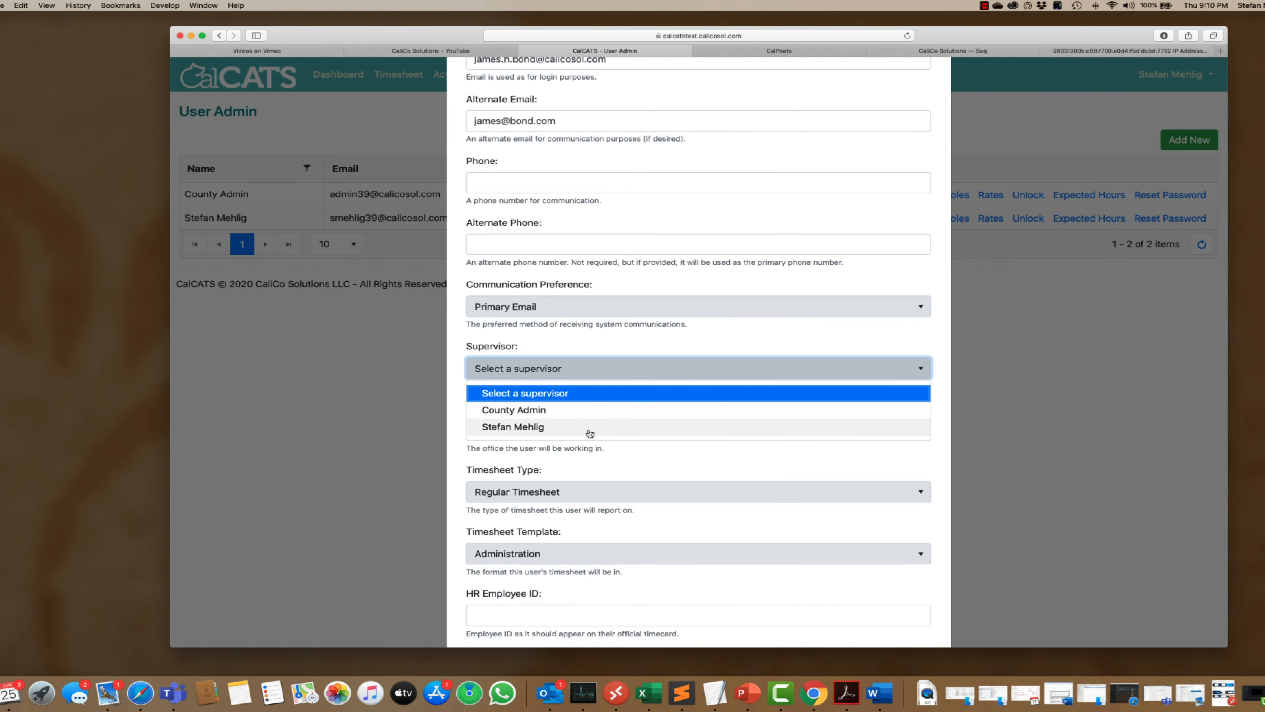
{"action": "left_click", "coordinate": [575, 429]}
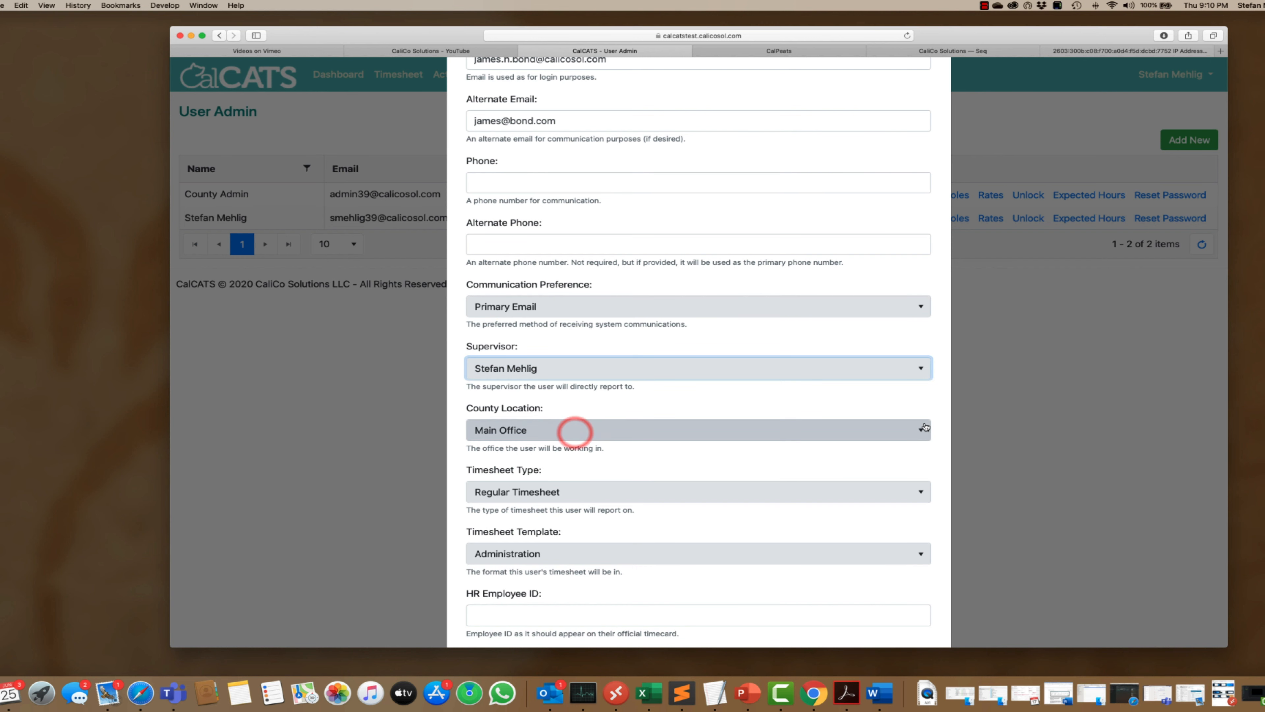
{"action": "left_click", "coordinate": [921, 433]}
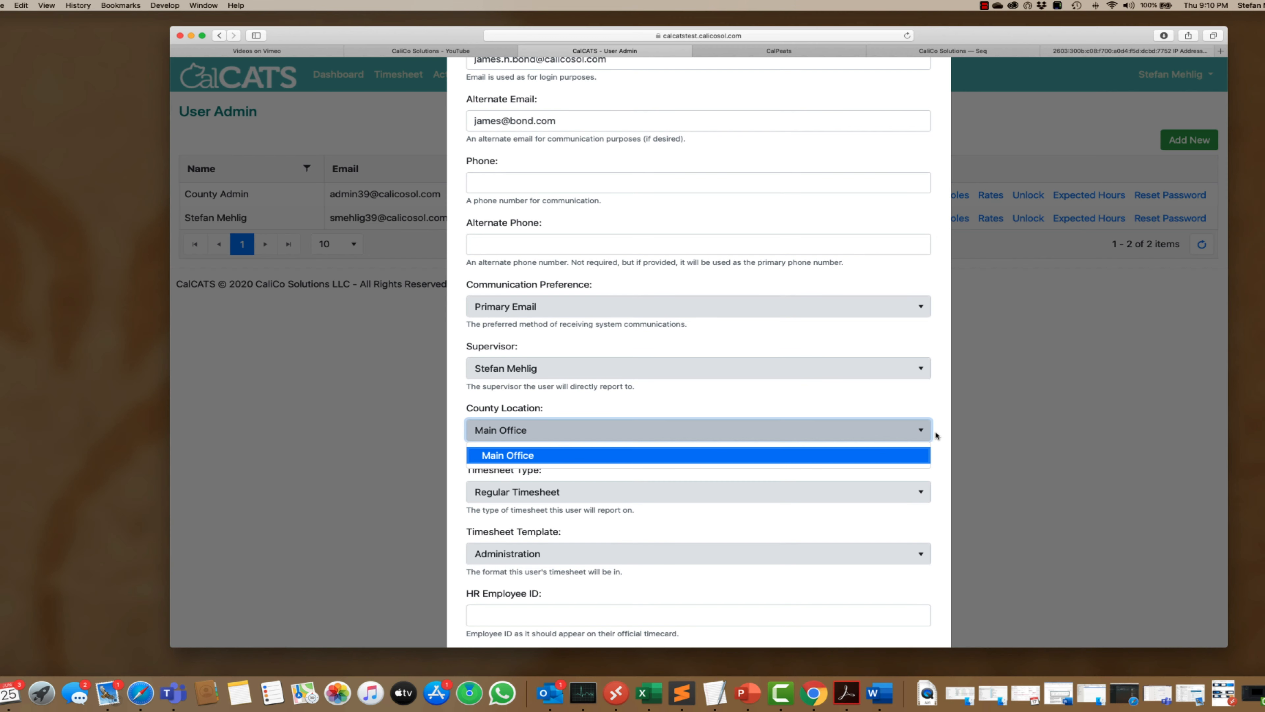
{"action": "left_click", "coordinate": [939, 434]}
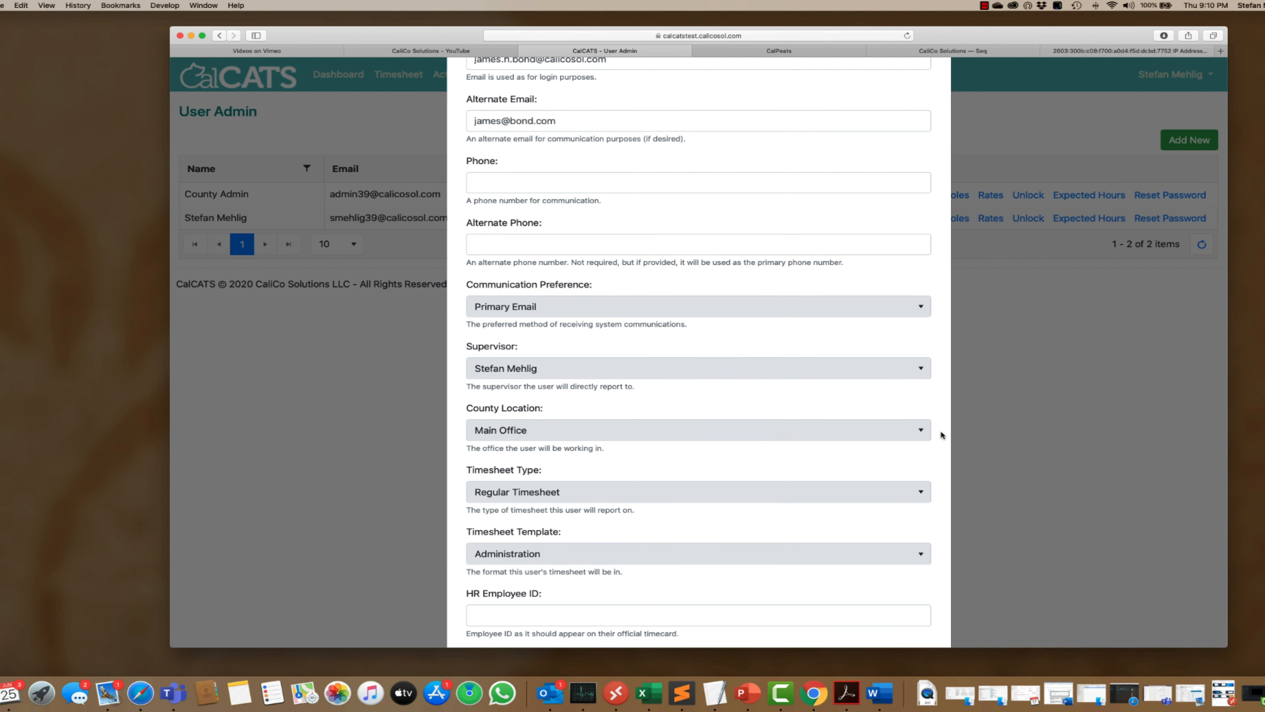
{"action": "left_click", "coordinate": [919, 494]}
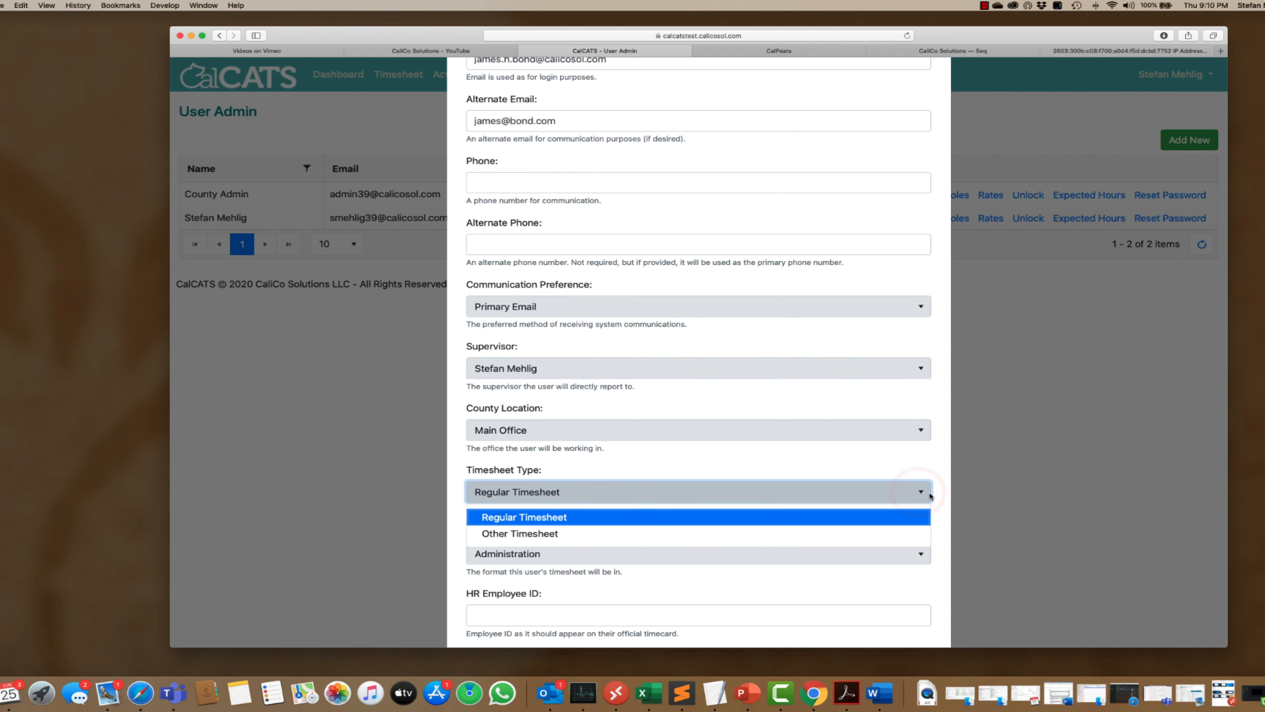
{"action": "left_click", "coordinate": [945, 497]}
{"action": "scroll", "coordinate": [945, 497], "scroll_direction": "up", "scroll_amount": 1}
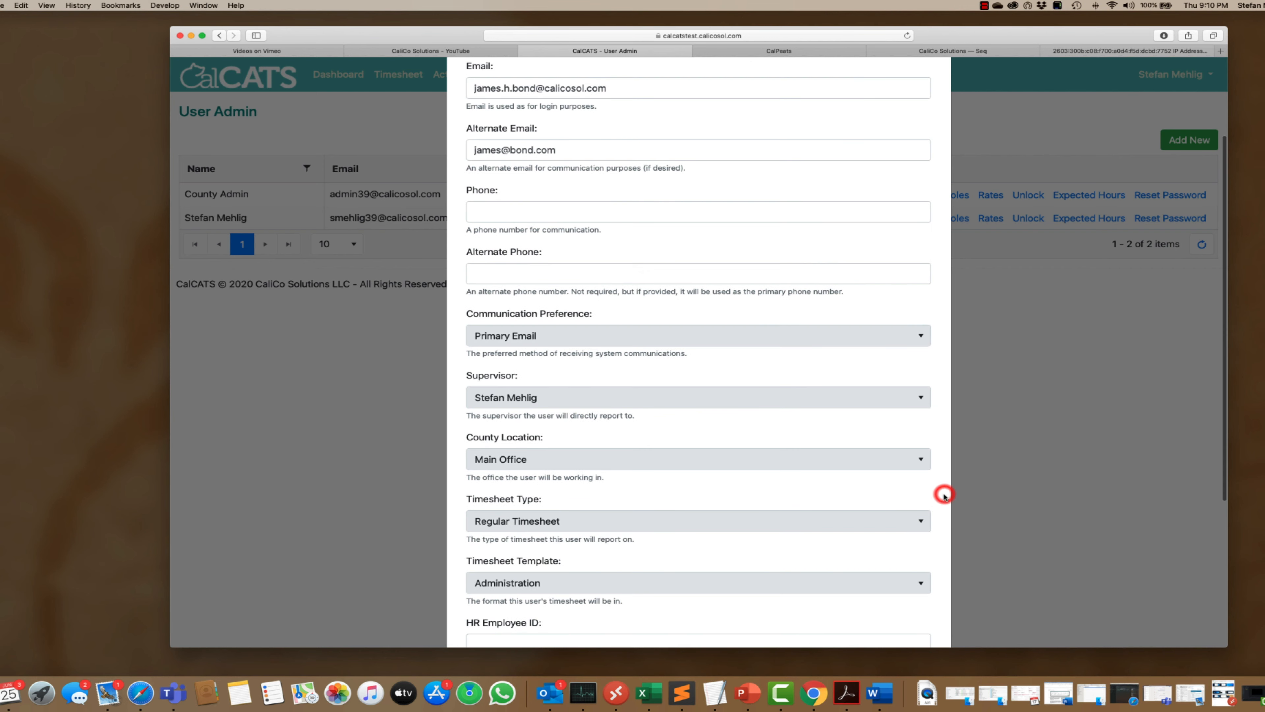
{"action": "left_click", "coordinate": [923, 584]}
{"action": "left_click", "coordinate": [890, 626]}
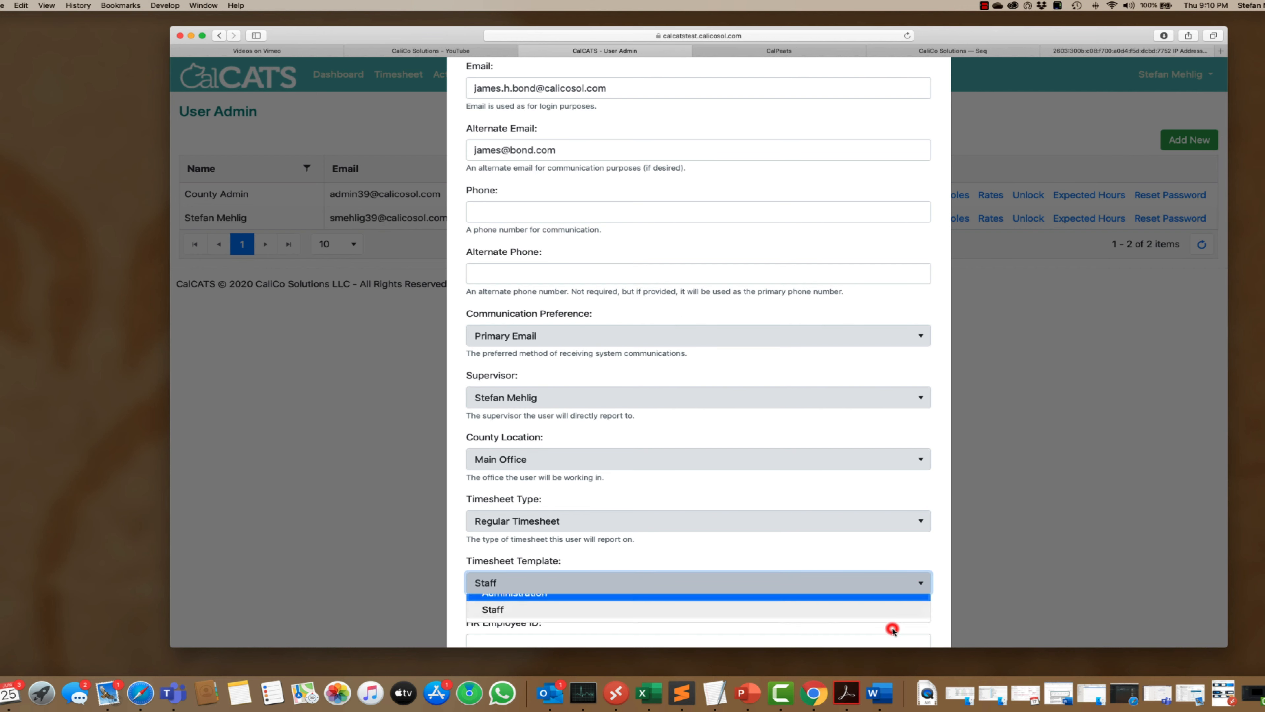
{"action": "scroll", "coordinate": [968, 591], "scroll_direction": "down", "scroll_amount": 5}
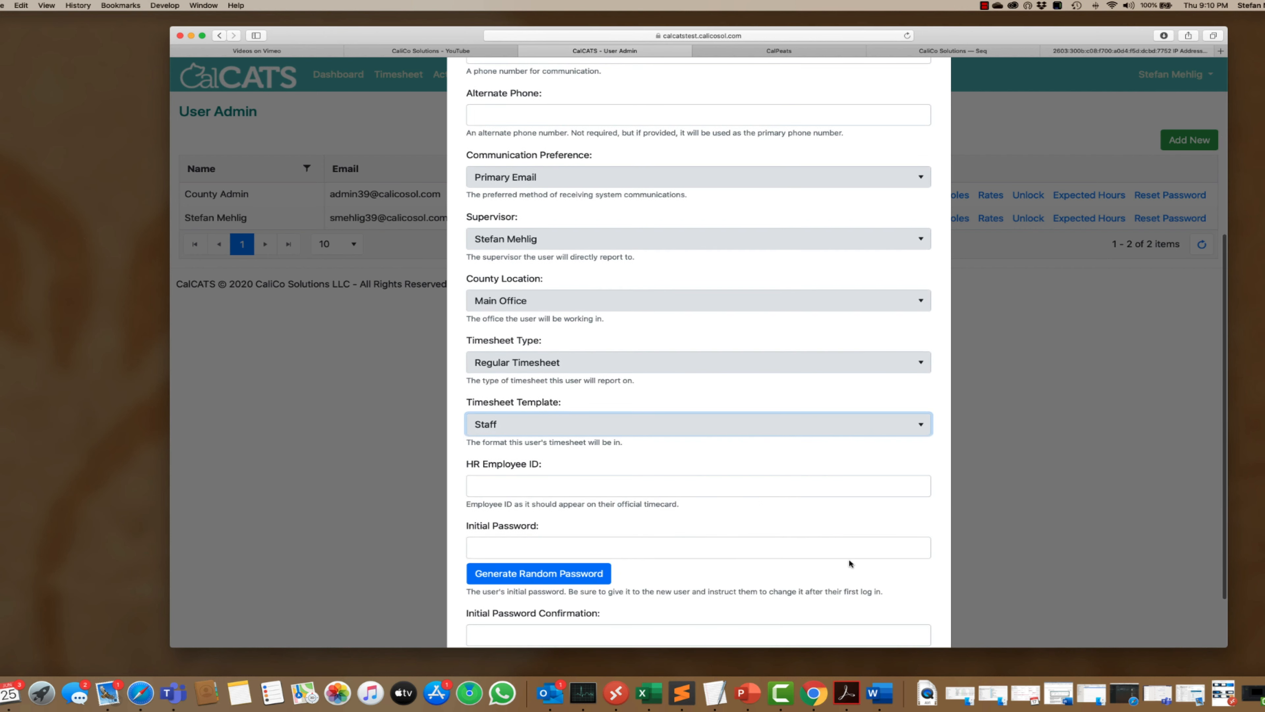
- Enter the HR employee ID and the initial password with its confirmation
{"action": "left_click", "coordinate": [733, 487]}
{"action": "type", "text": "007"}
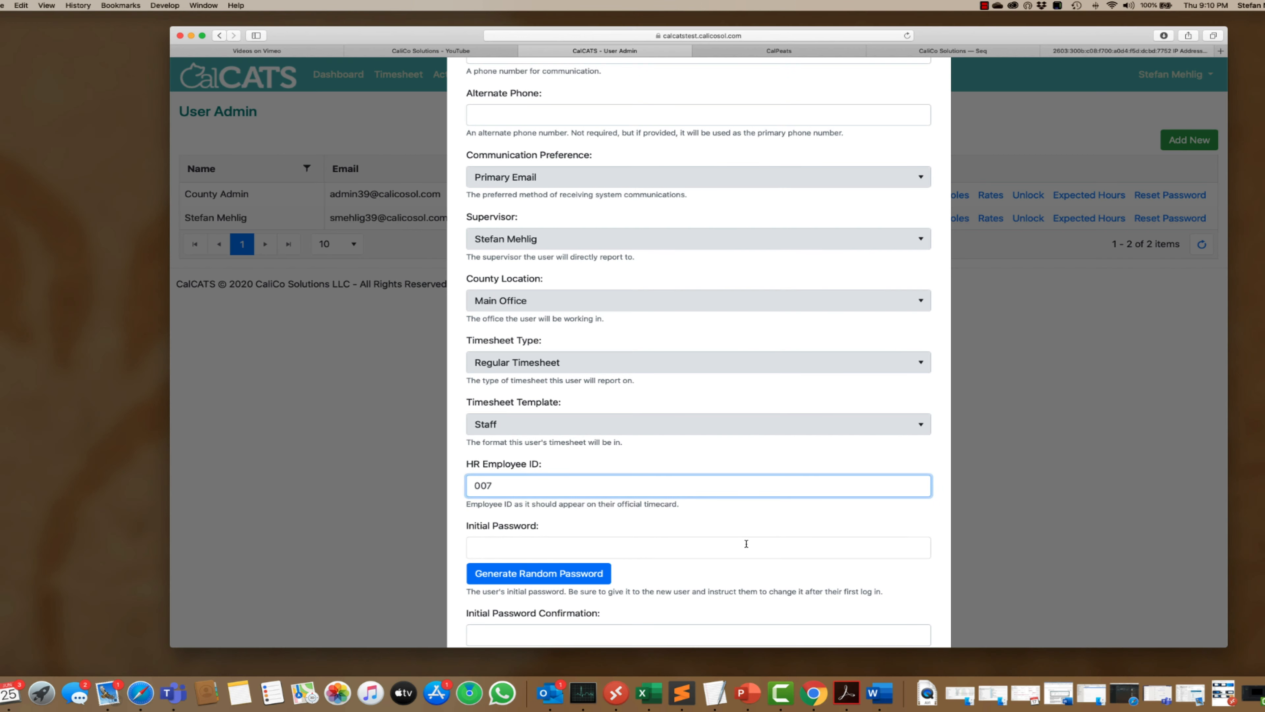
{"action": "left_click", "coordinate": [747, 546]}
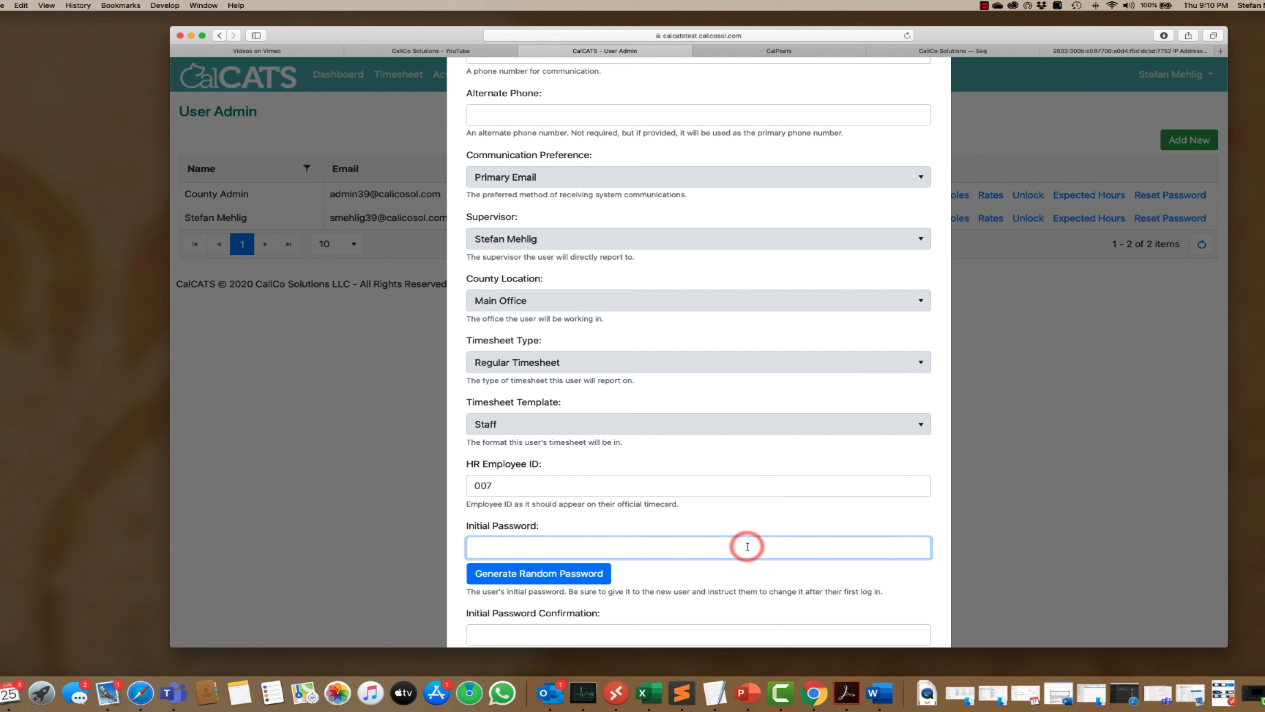
{"action": "type", "text": "Test123"}
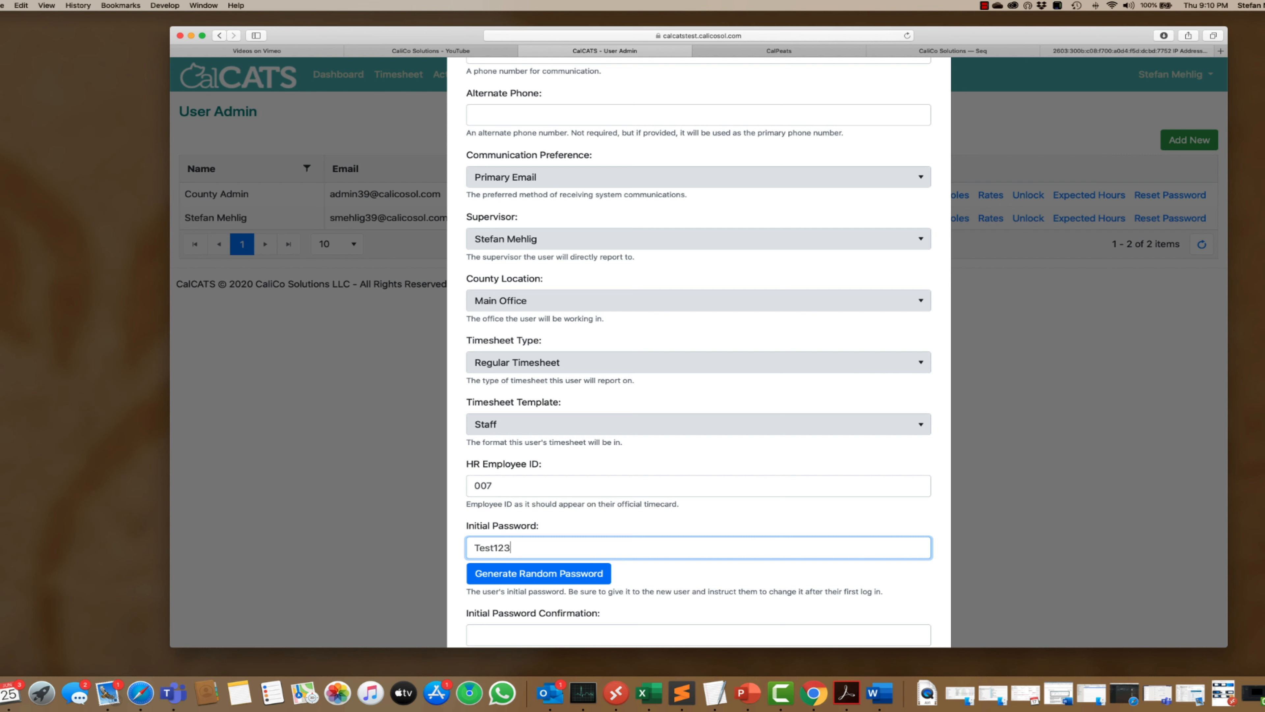
{"action": "left_click", "coordinate": [720, 635]}
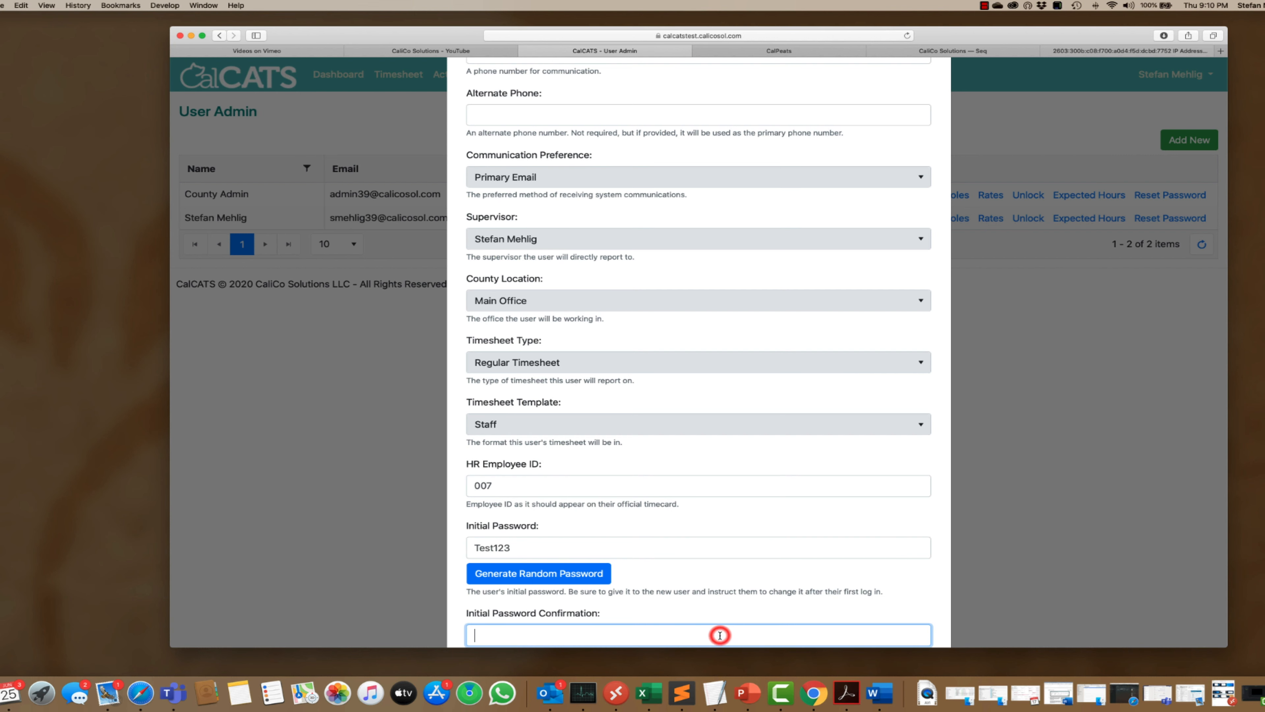
{"action": "type", "text": "Test123"}
{"action": "scroll", "coordinate": [776, 542], "scroll_direction": "down", "scroll_amount": 3}
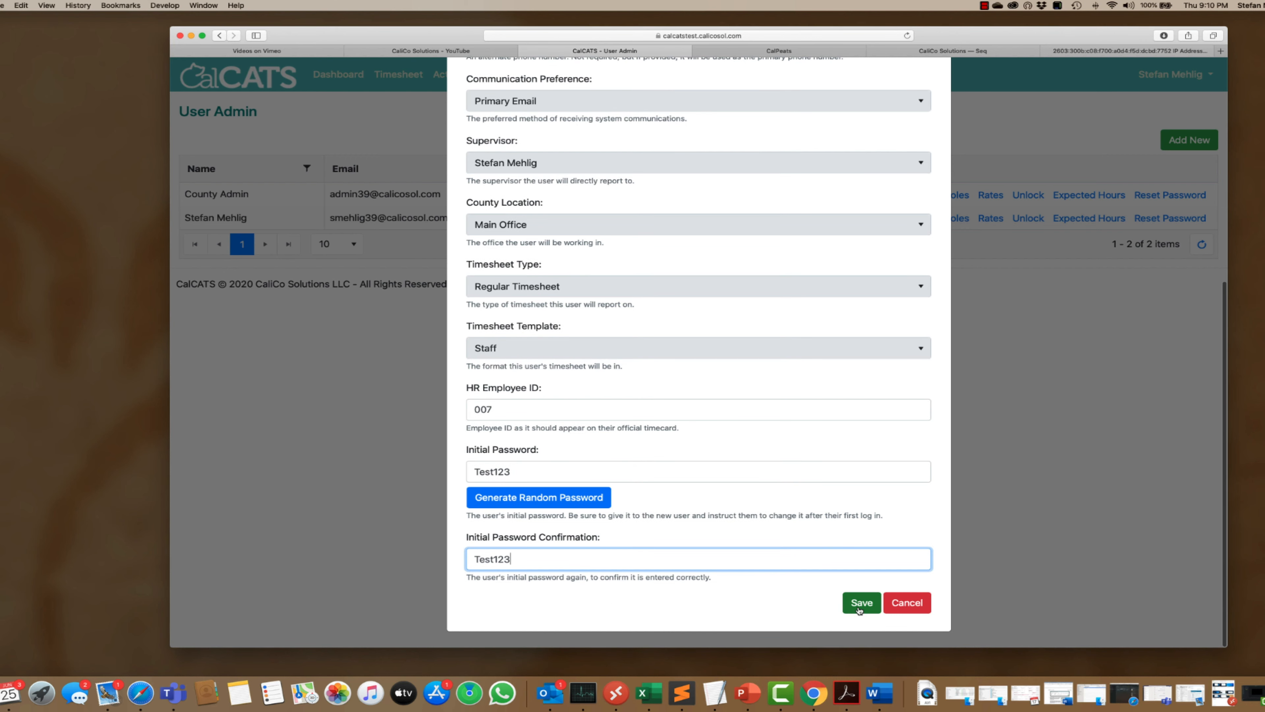
- Save the new user form and acknowledge the success message
{"action": "left_click", "coordinate": [859, 605]}
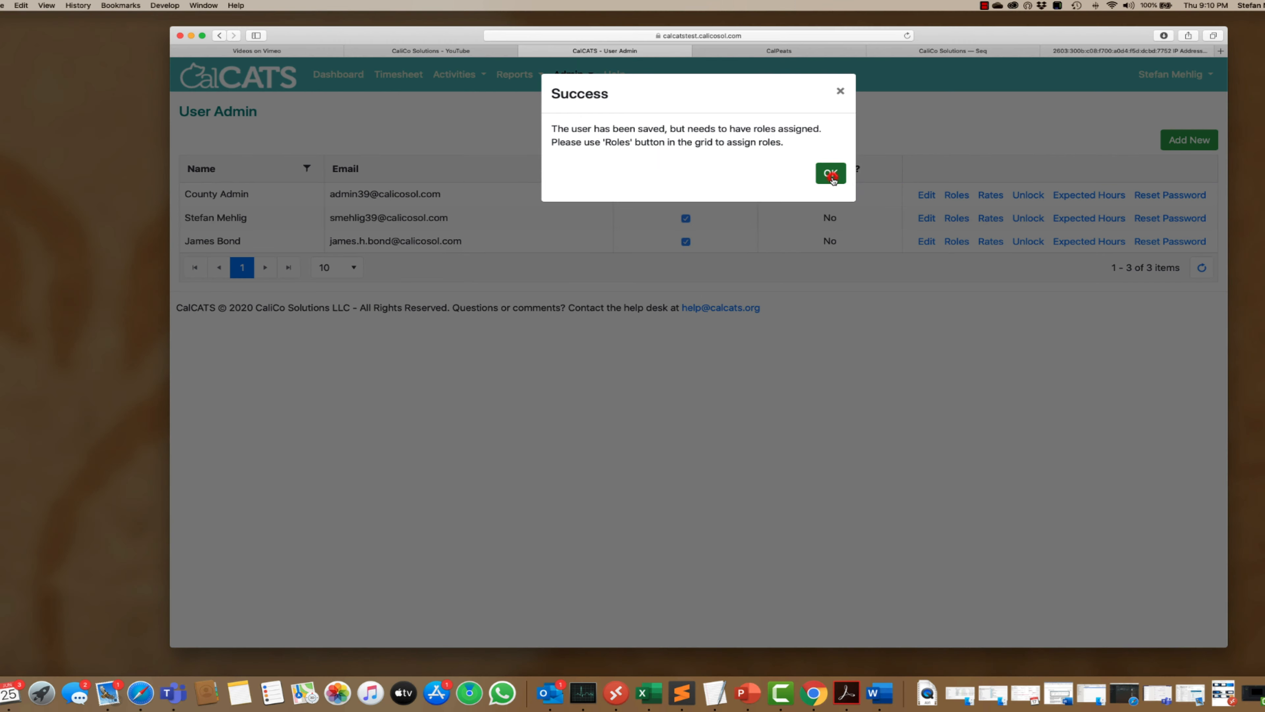
{"action": "left_click", "coordinate": [831, 174]}
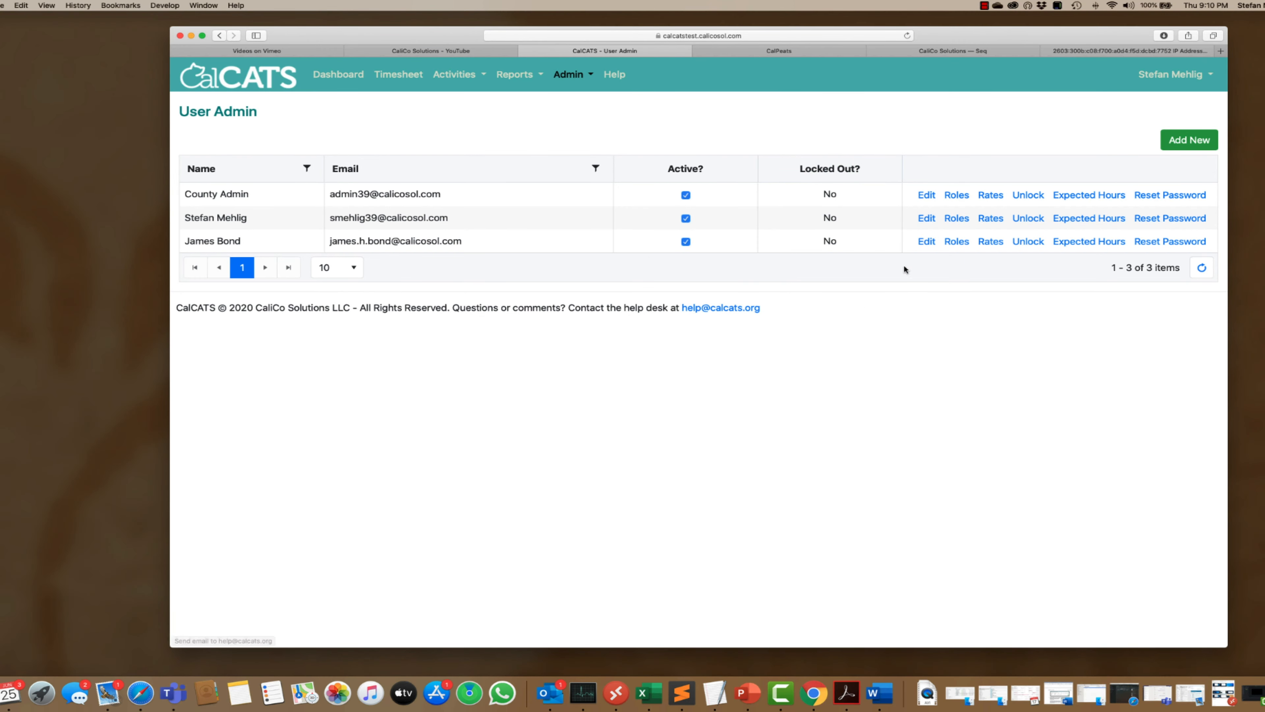
- Open the Roles window from the new user's row in the User Admin grid
{"action": "left_click", "coordinate": [955, 244]}
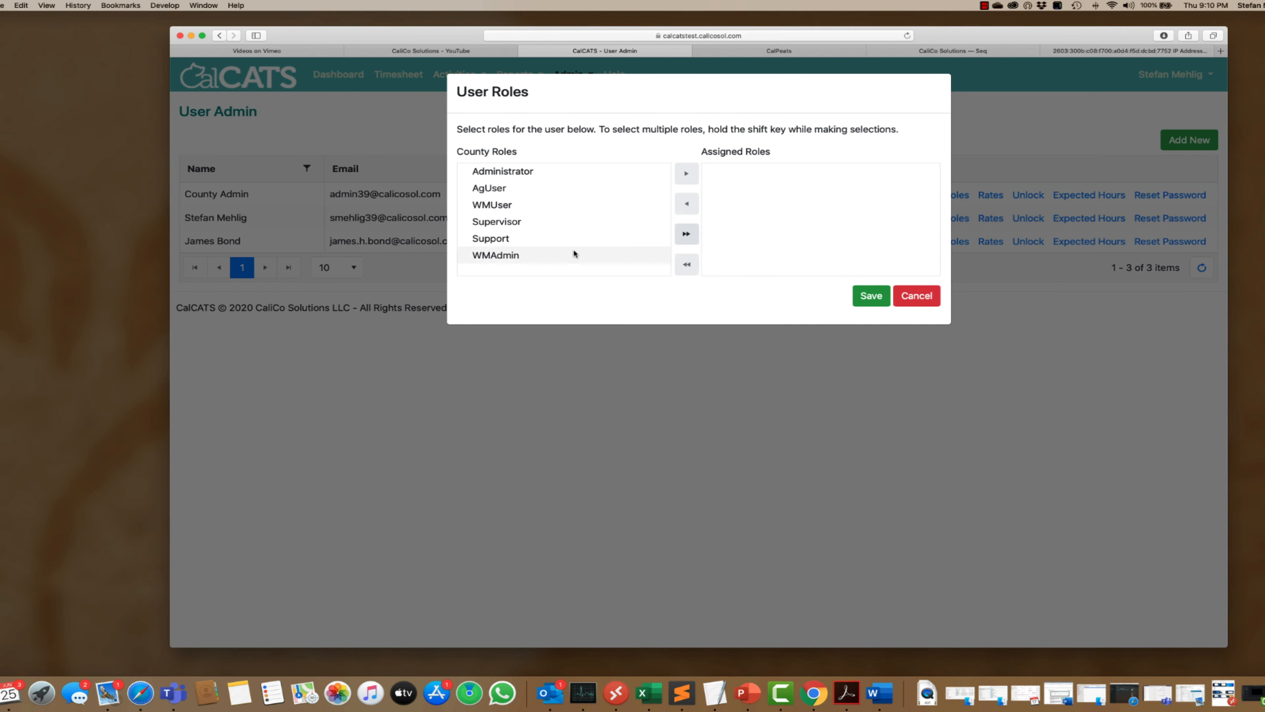
- Assign only the AgUser role to the new user and save the role change
{"action": "left_click", "coordinate": [494, 188]}
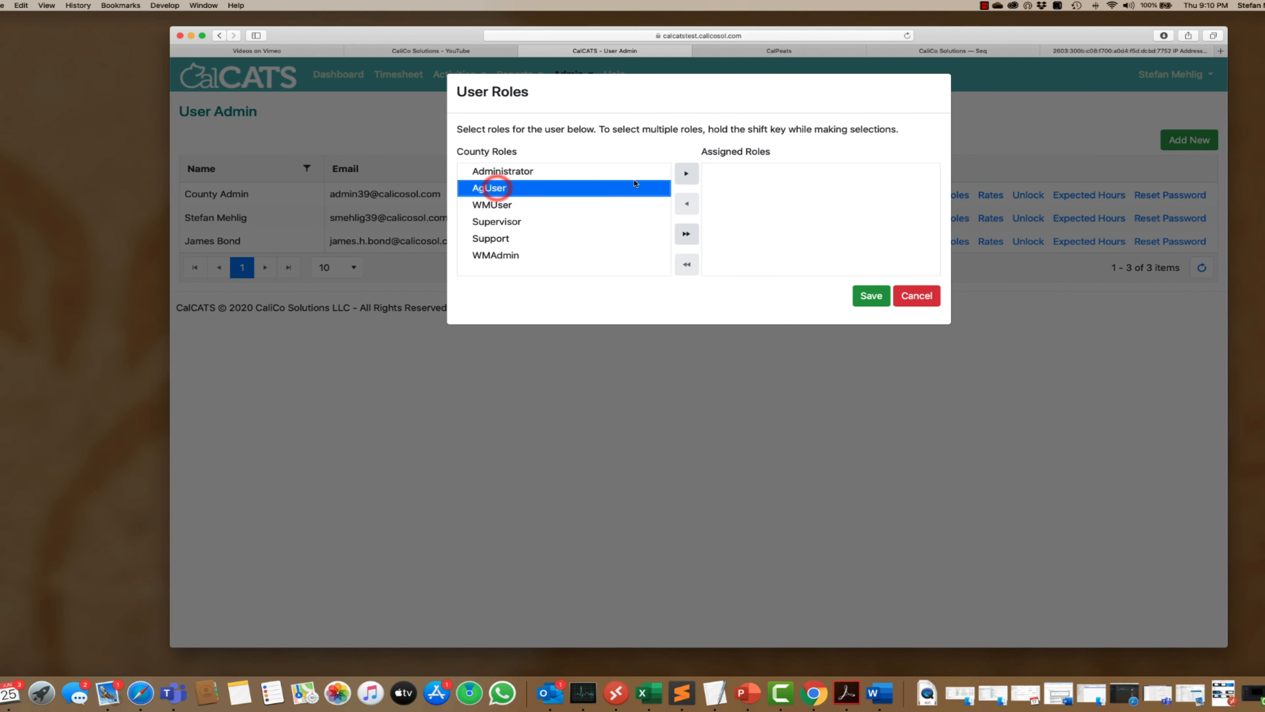
{"action": "left_click", "coordinate": [686, 173]}
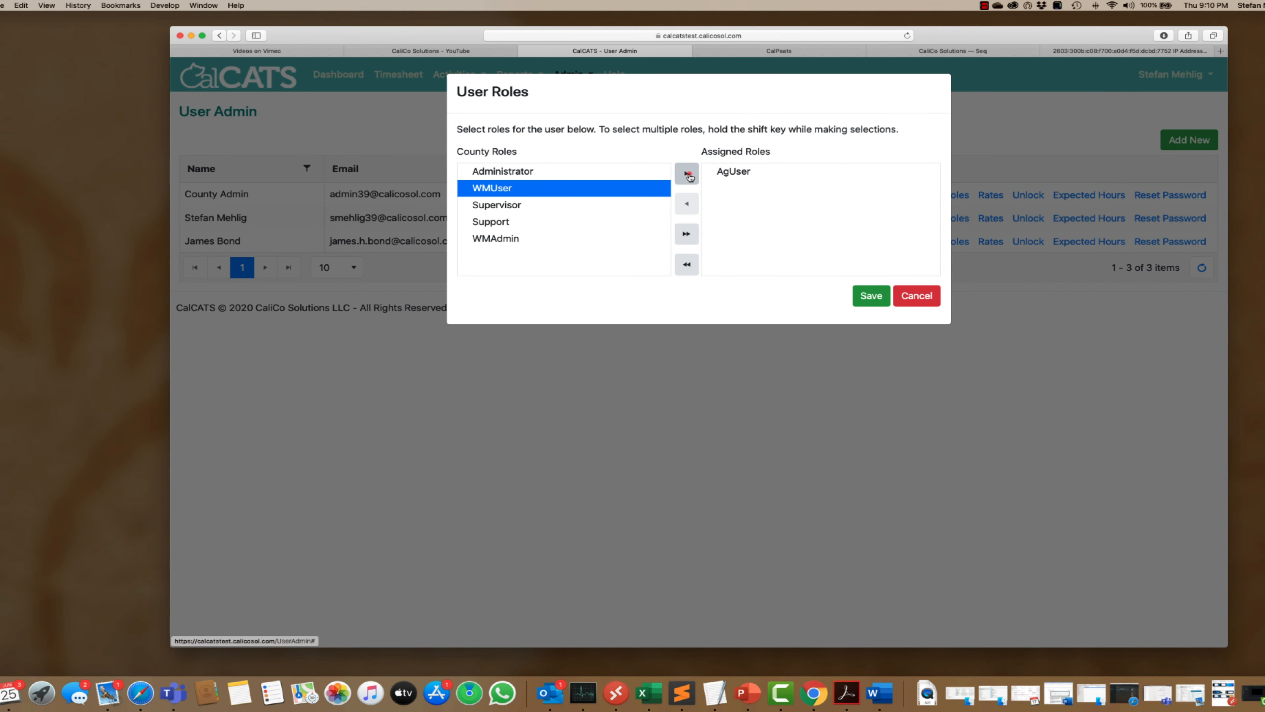
{"action": "left_click", "coordinate": [686, 174]}
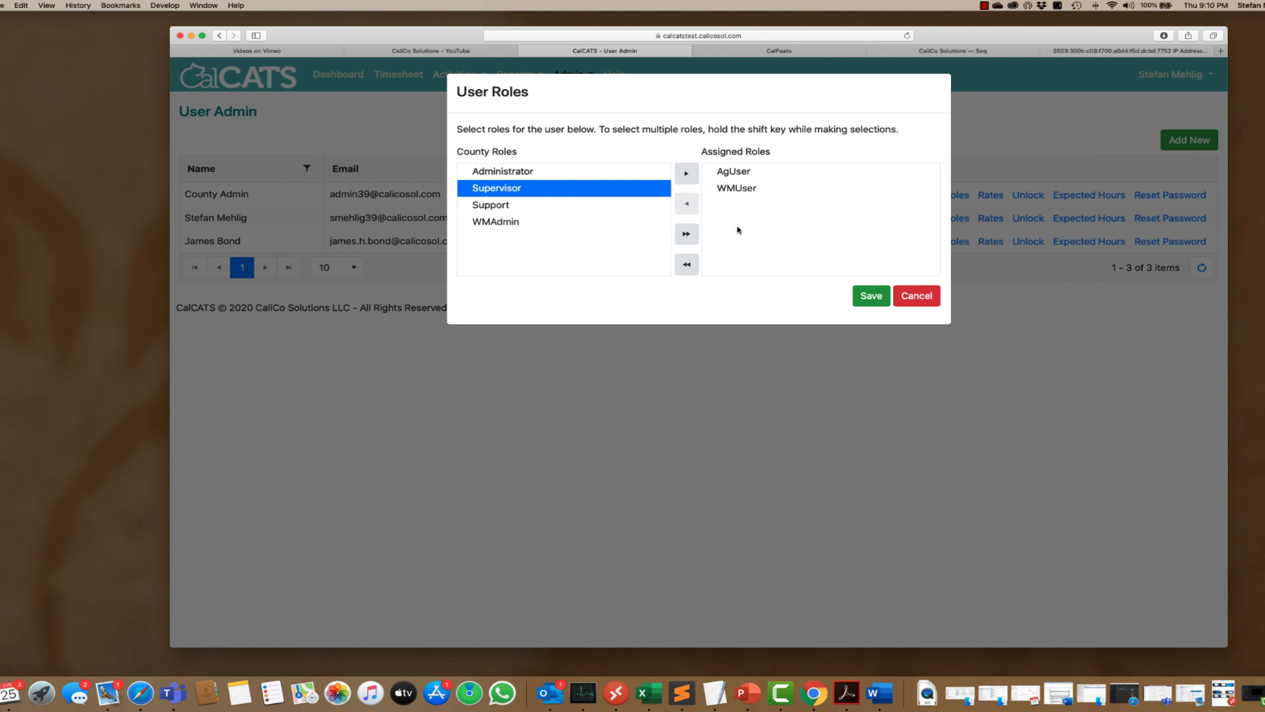
{"action": "left_click", "coordinate": [725, 189]}
{"action": "left_click", "coordinate": [687, 204]}
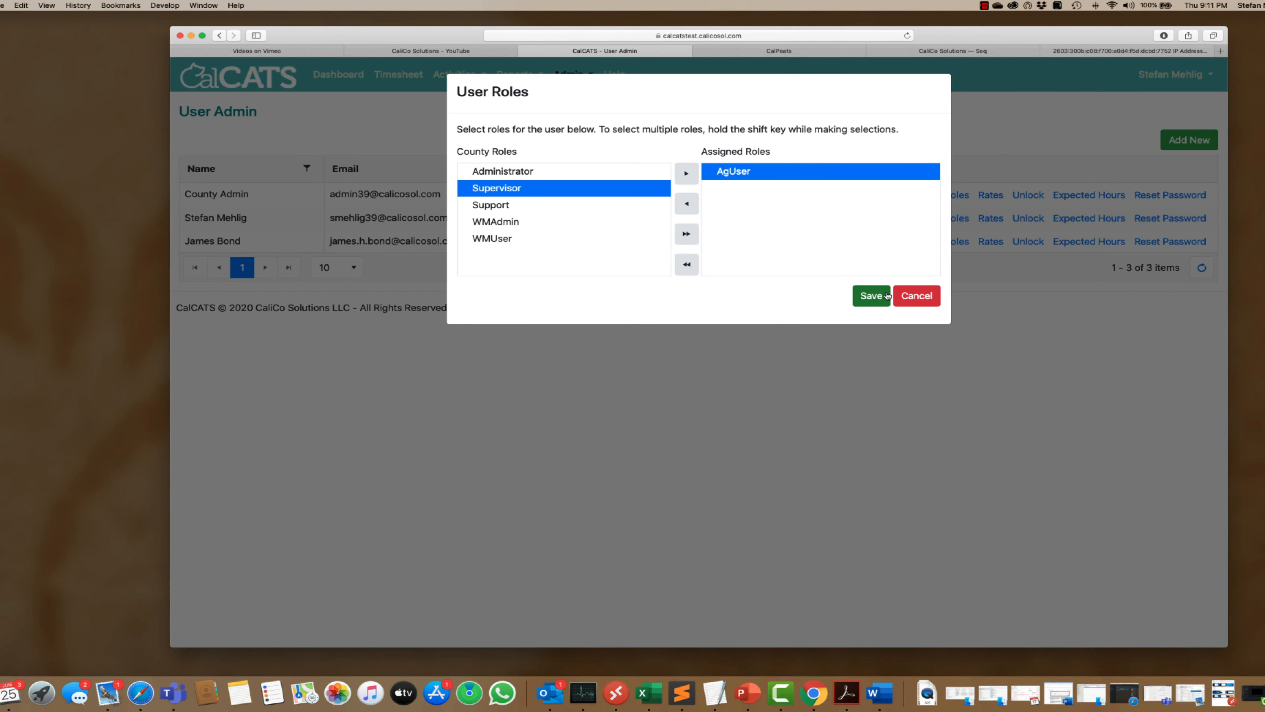
{"action": "left_click", "coordinate": [873, 295]}
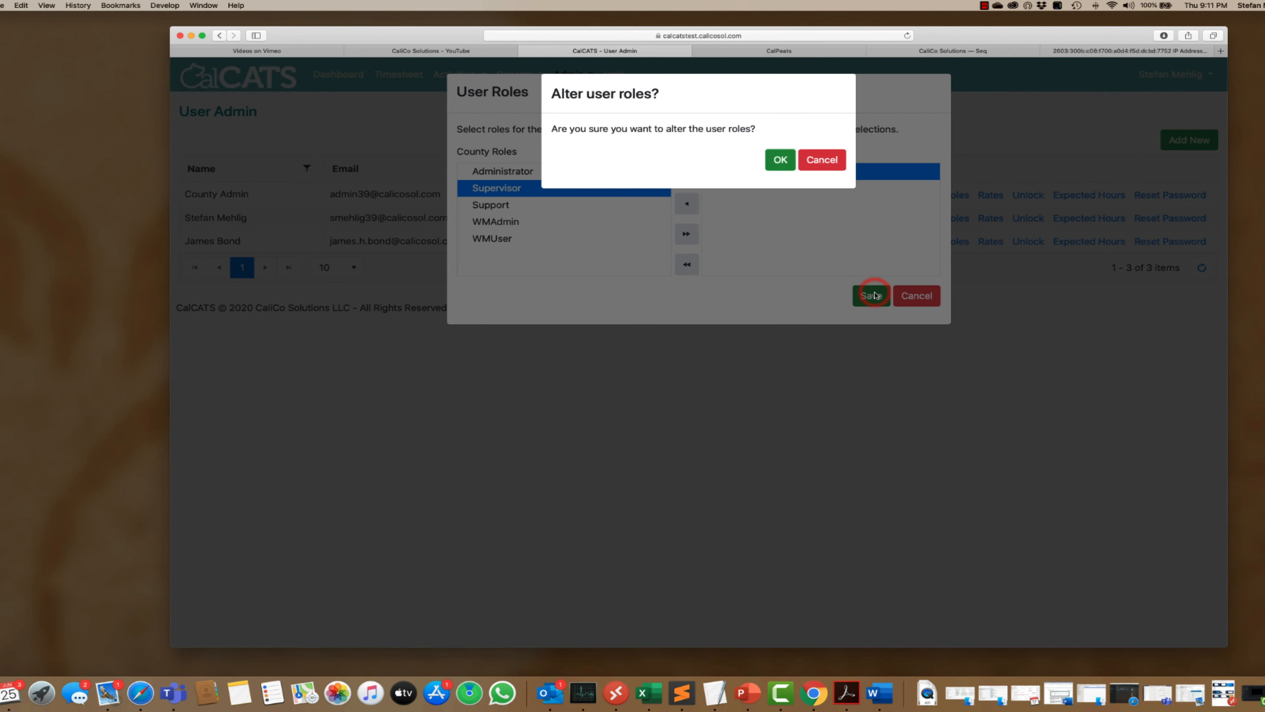
{"action": "left_click", "coordinate": [780, 161]}
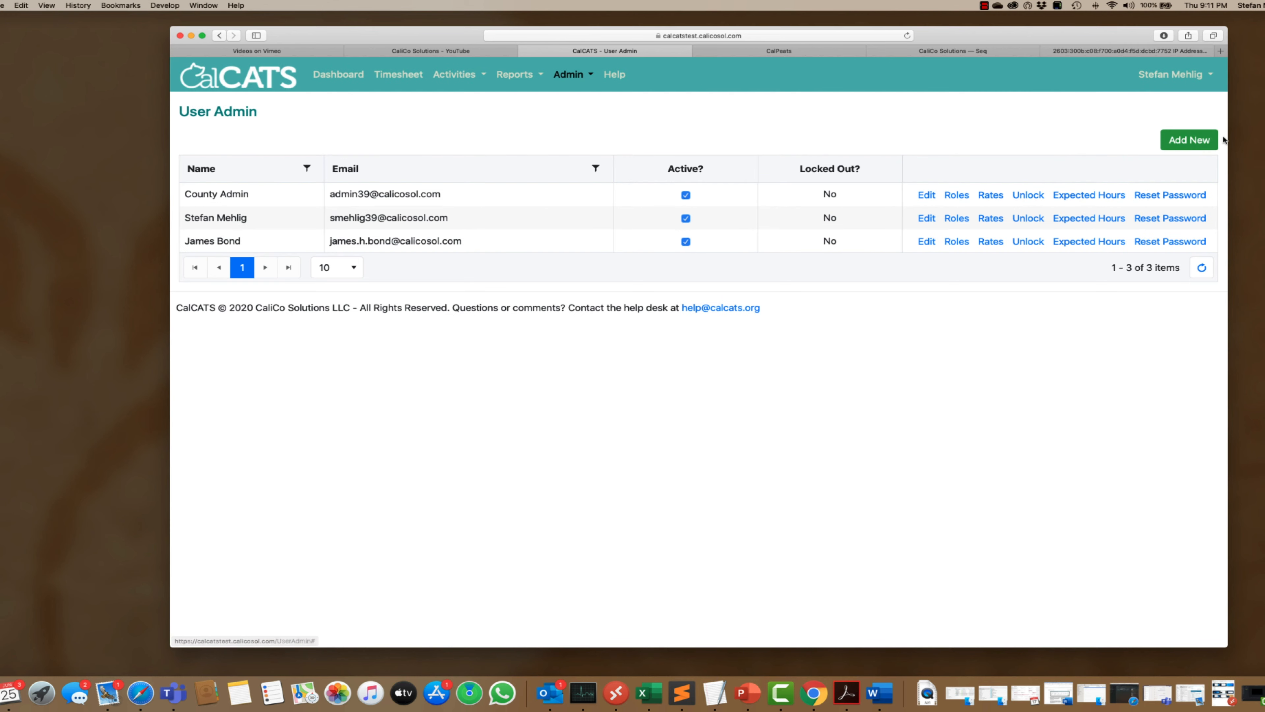
{"action": "left_click", "coordinate": [1198, 75]}
- Log out of the admin account and sign in as the new user with the initial password
{"action": "left_click", "coordinate": [1177, 129]}
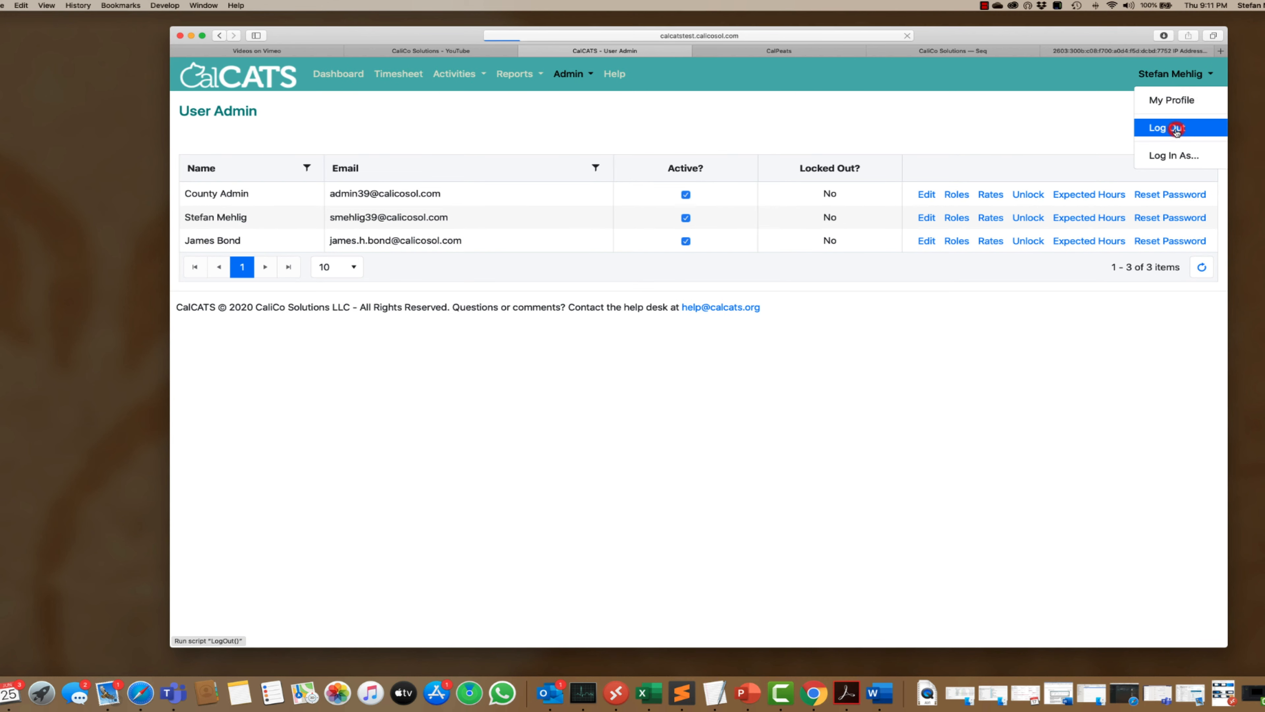
{"action": "left_click", "coordinate": [1032, 78]}
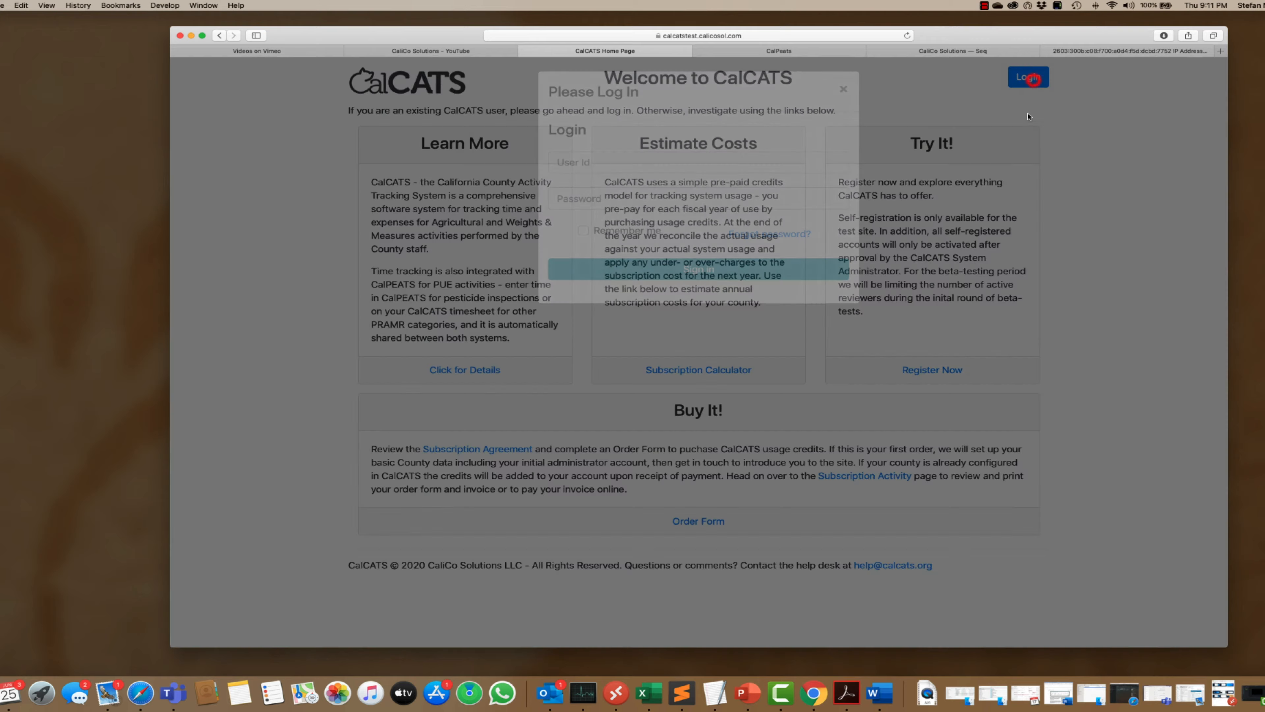
{"action": "left_click", "coordinate": [573, 162]}
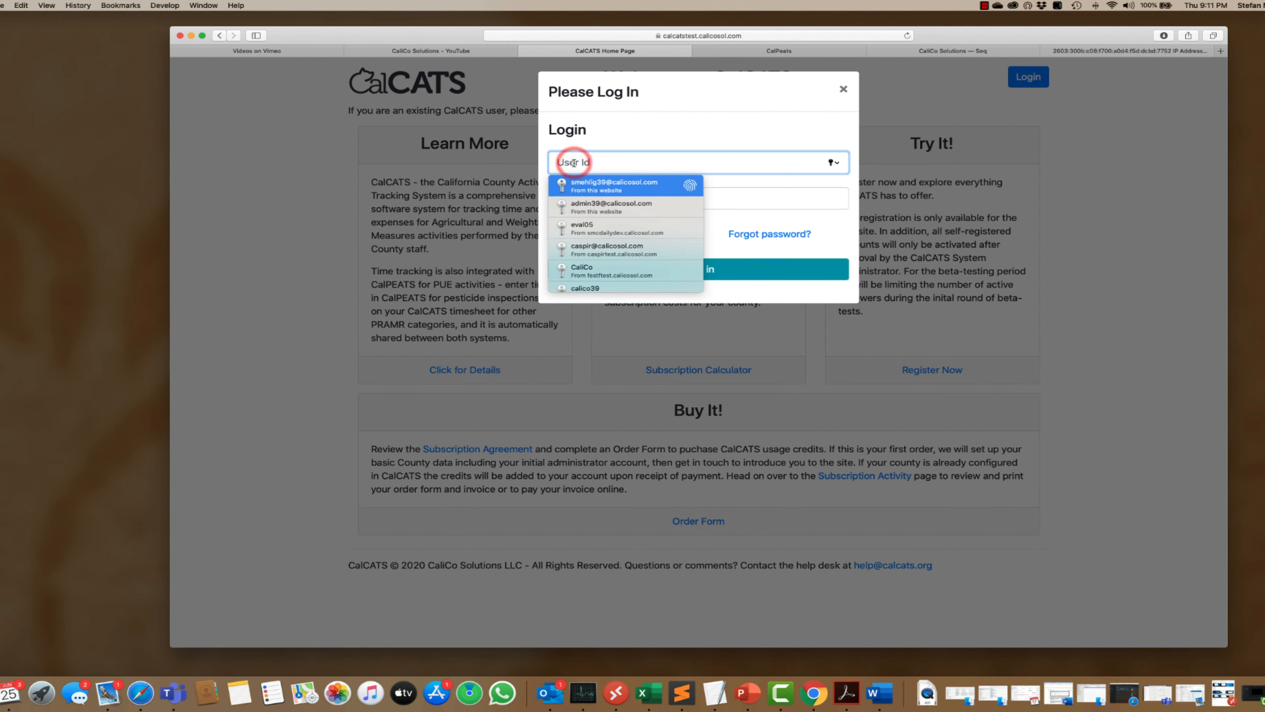
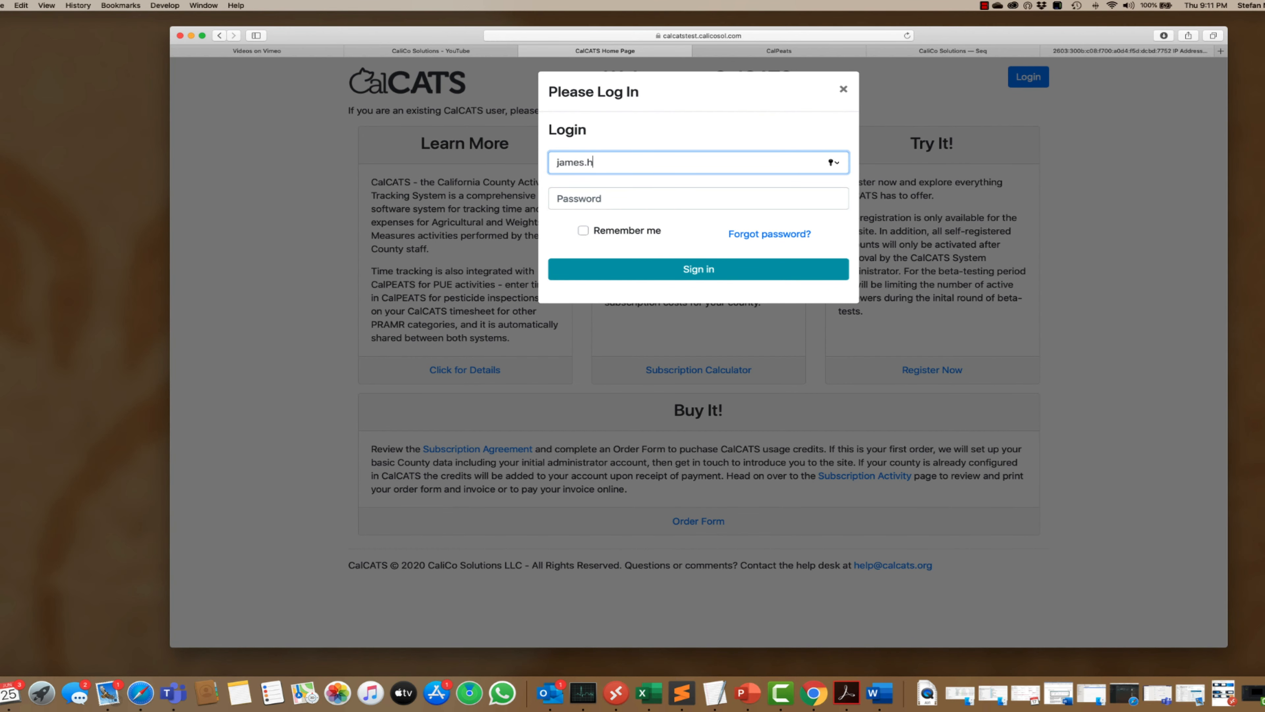
{"action": "key", "text": "Tab"}
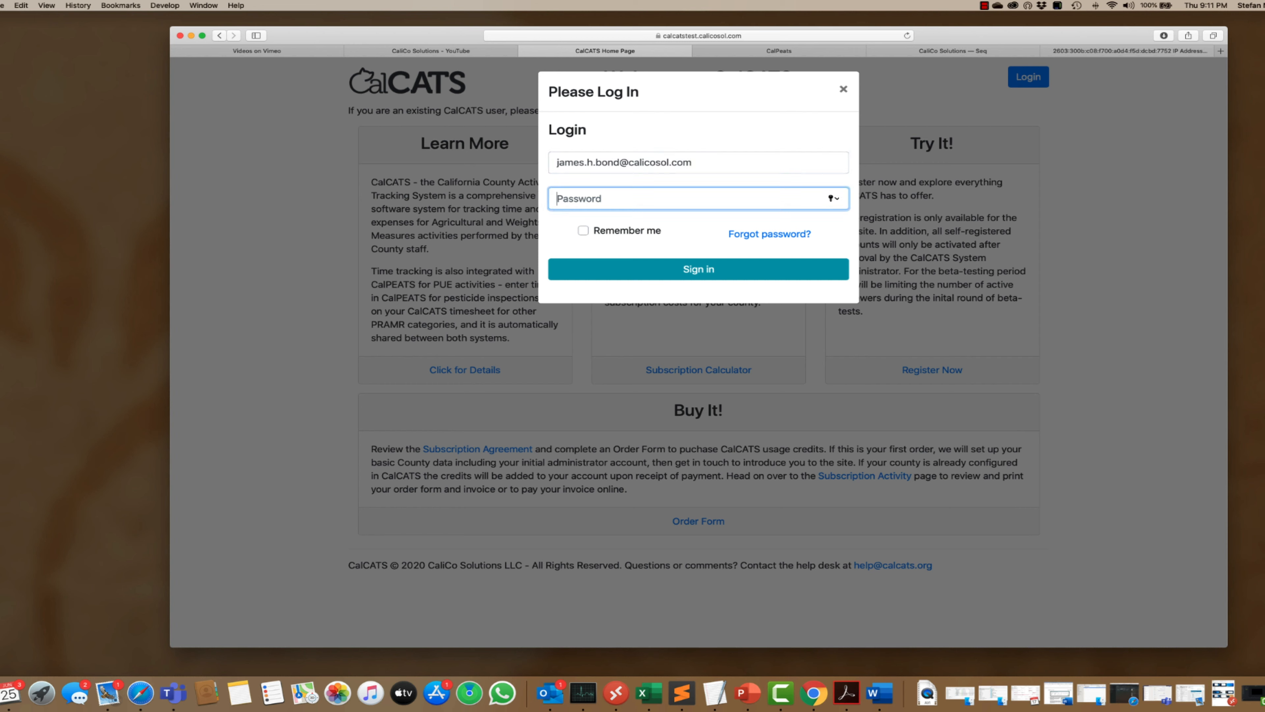
{"action": "type", "text": "•••••••"}
{"action": "left_click", "coordinate": [704, 271]}
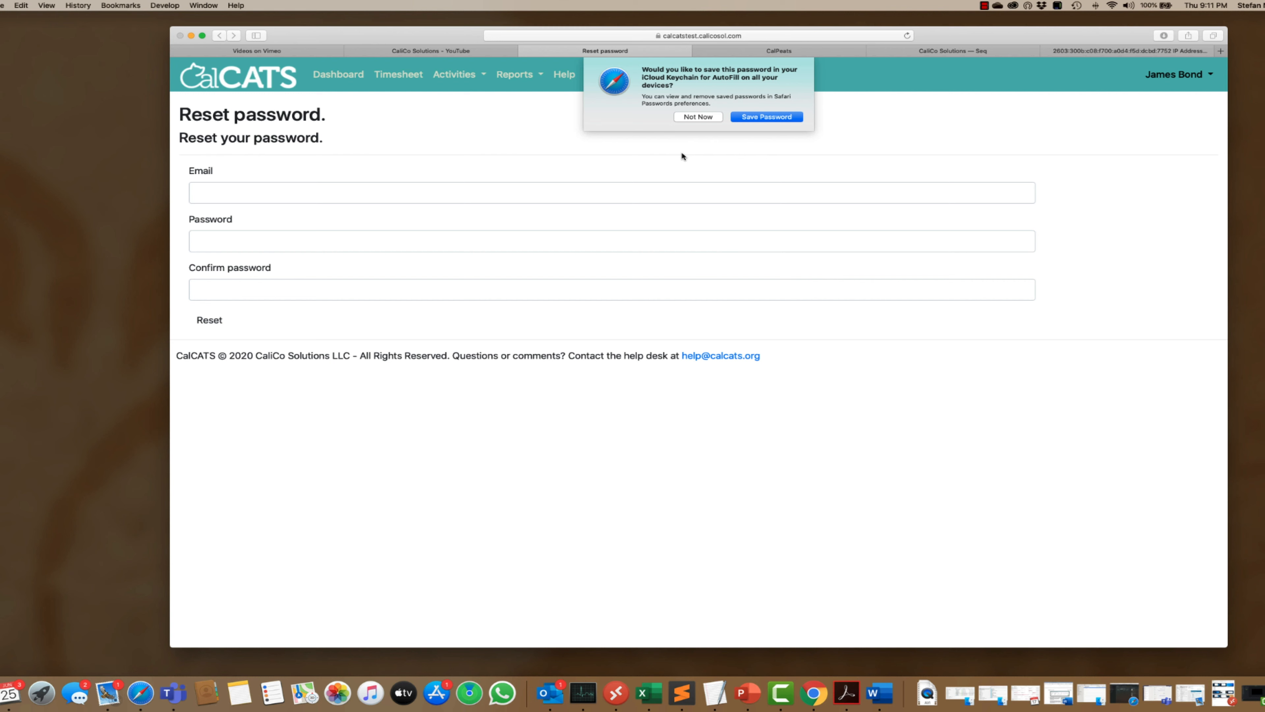
- Reset the new user's password using their e-mail, declining the browser's offers to save it
{"action": "left_click", "coordinate": [690, 117]}
{"action": "left_click", "coordinate": [480, 200]}
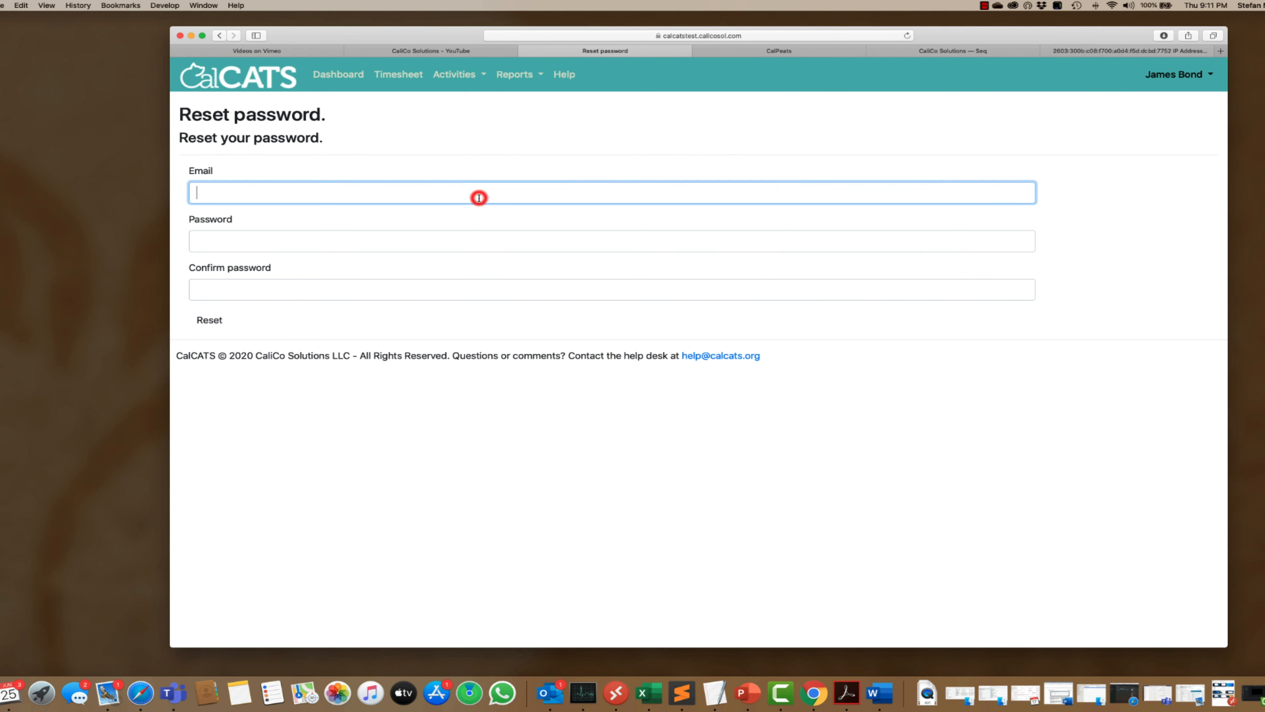
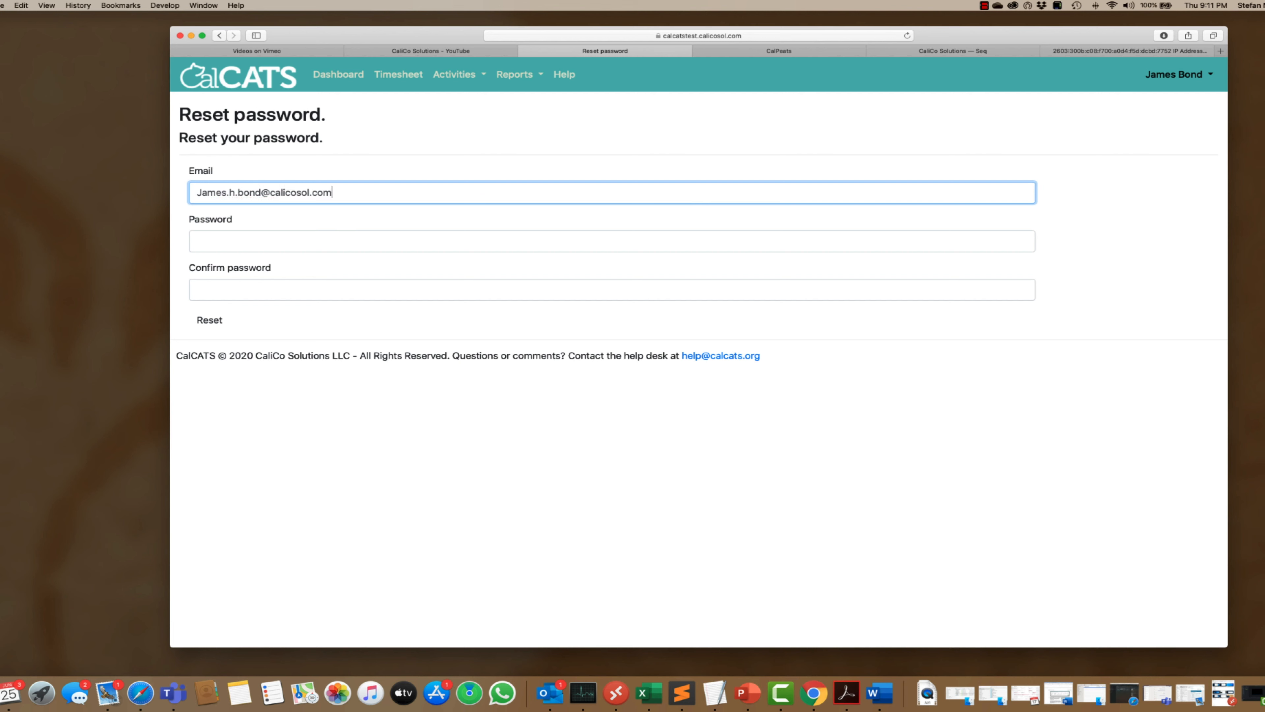
{"action": "key", "text": "Tab"}
{"action": "type", "text": "*******"}
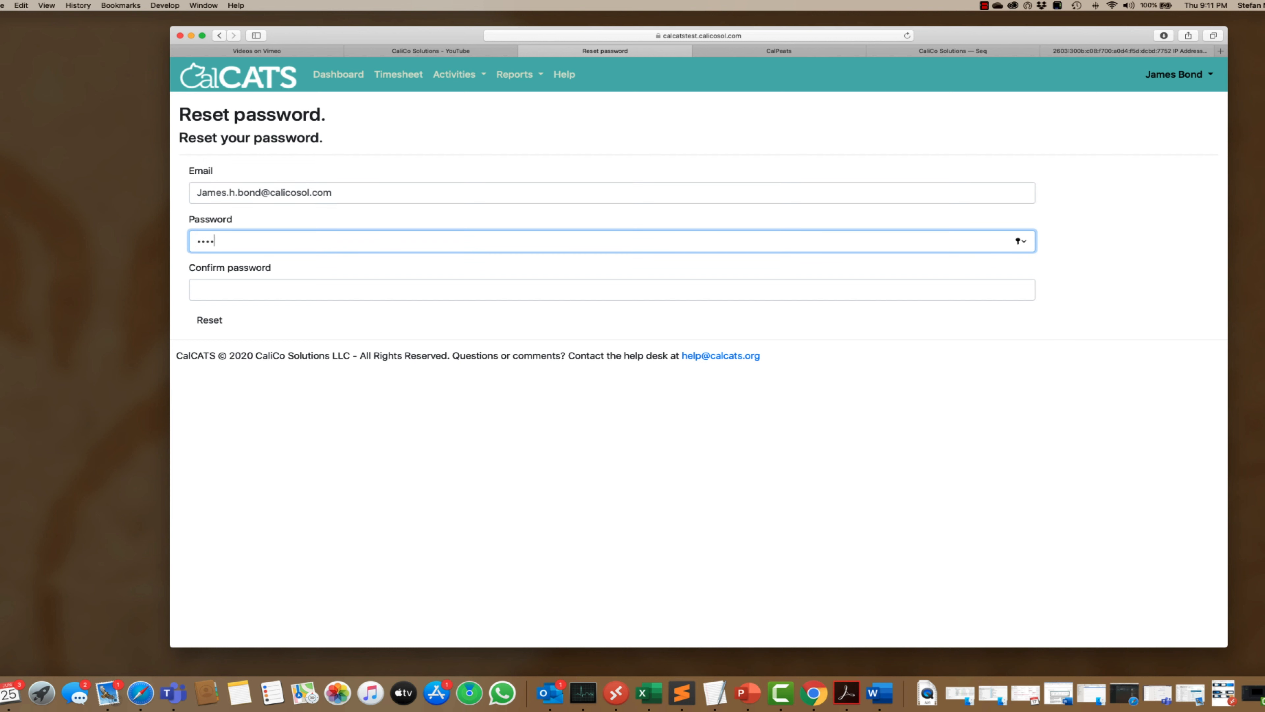
{"action": "key", "text": "Tab"}
{"action": "type", "text": "*******"}
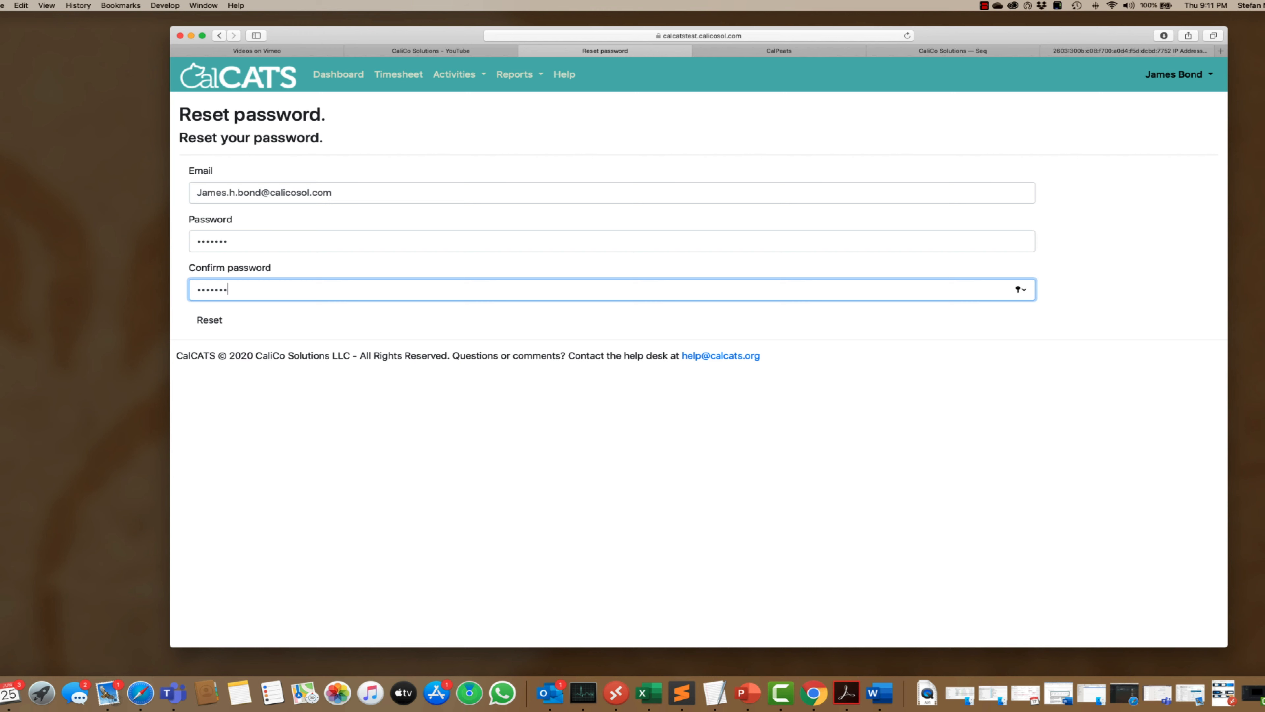
{"action": "left_click", "coordinate": [228, 323]}
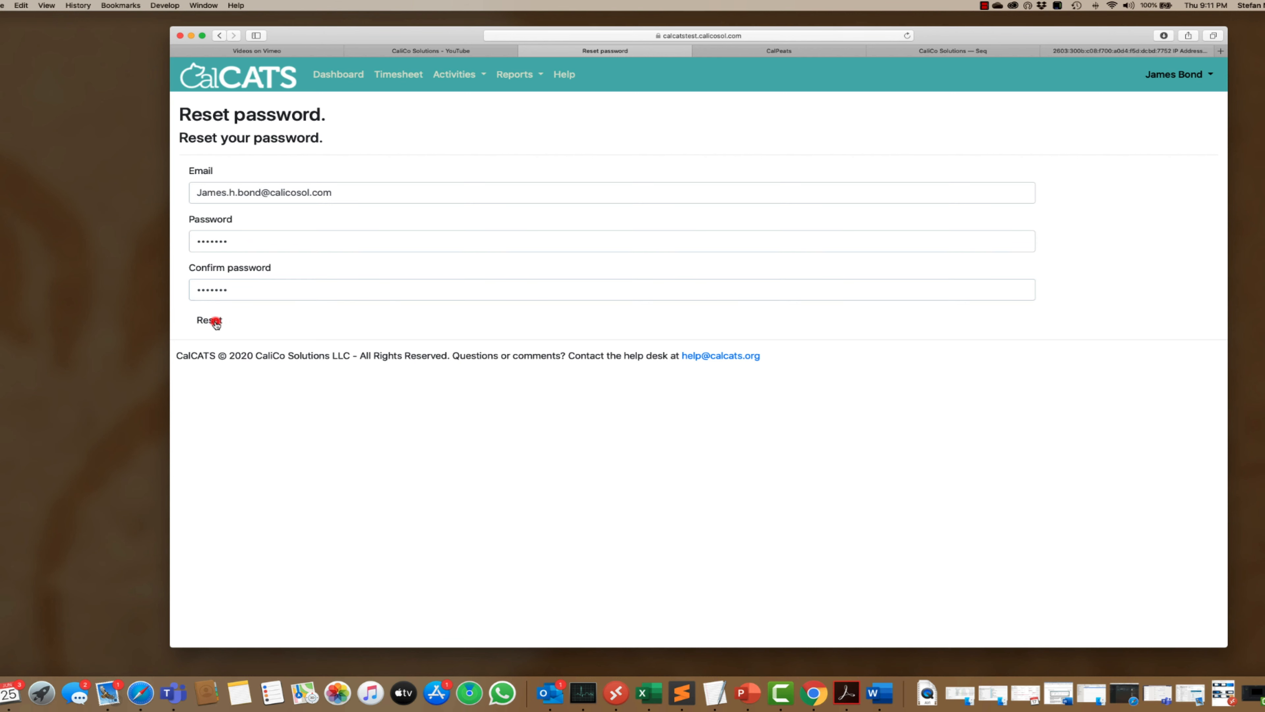
{"action": "left_click", "coordinate": [698, 117]}
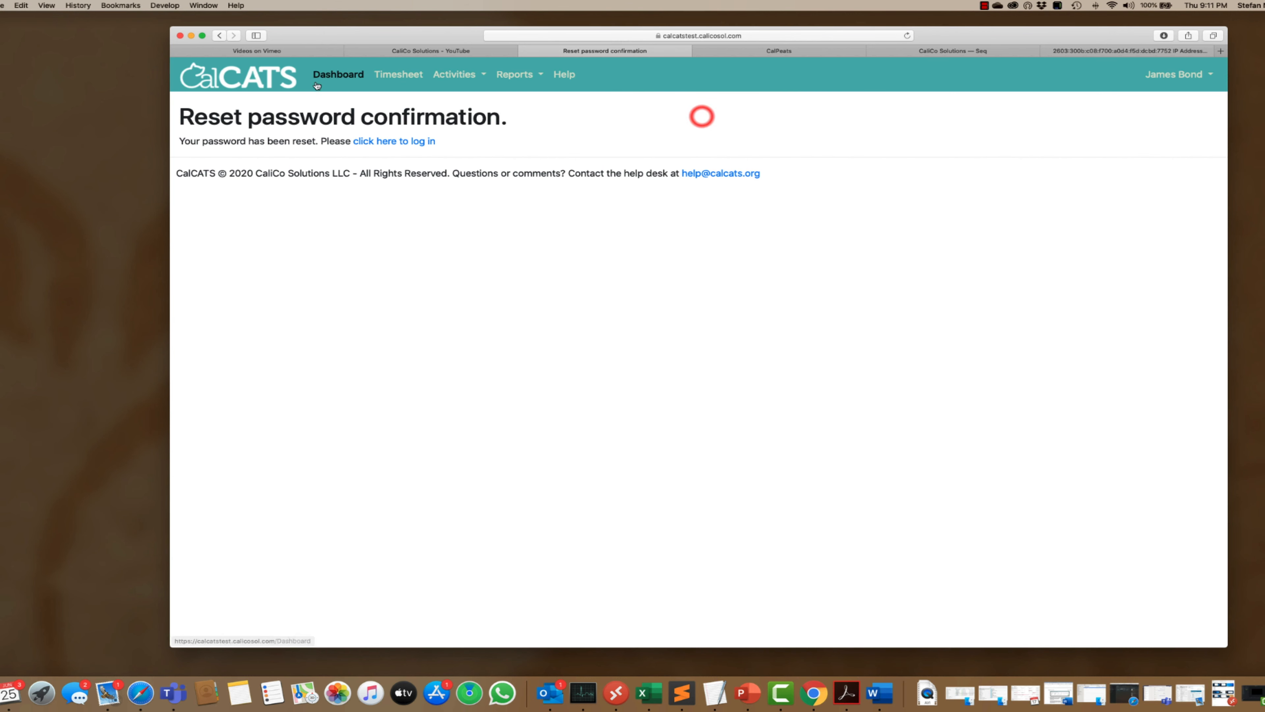
- Visit the Time and Activity Dashboard, then log out of the new user's account
{"action": "left_click", "coordinate": [250, 79]}
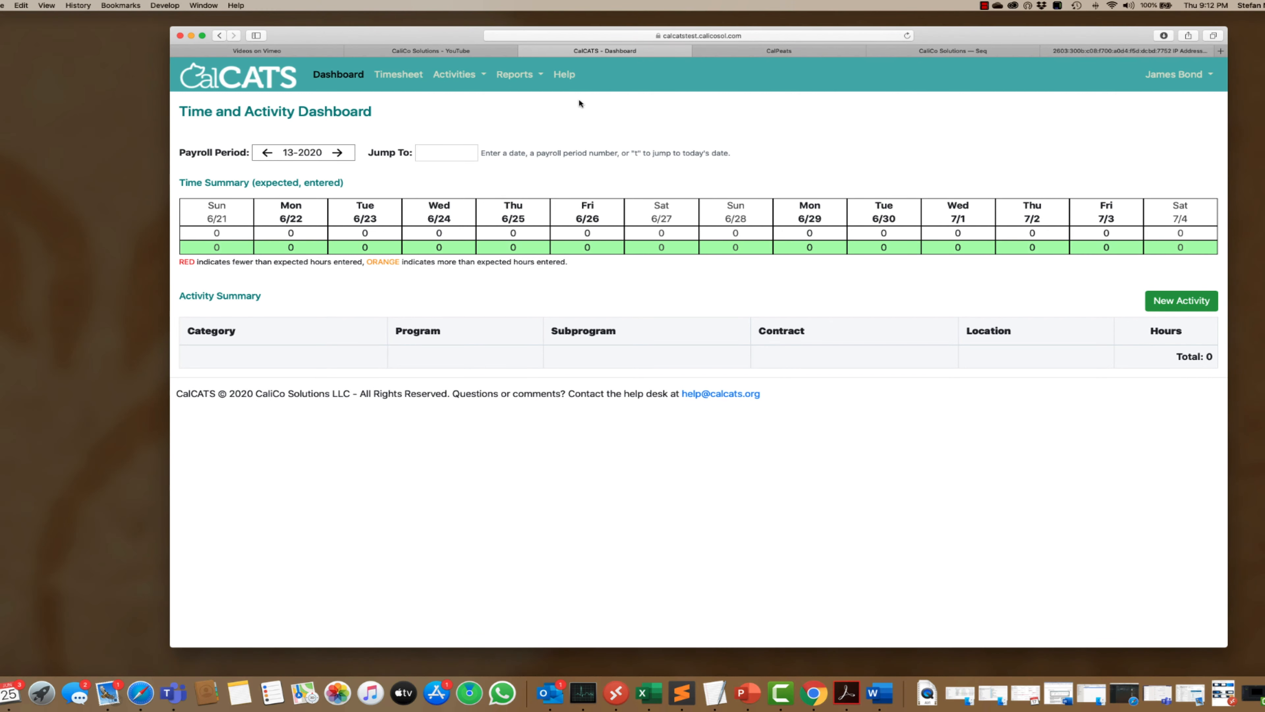
{"action": "left_click", "coordinate": [1206, 75]}
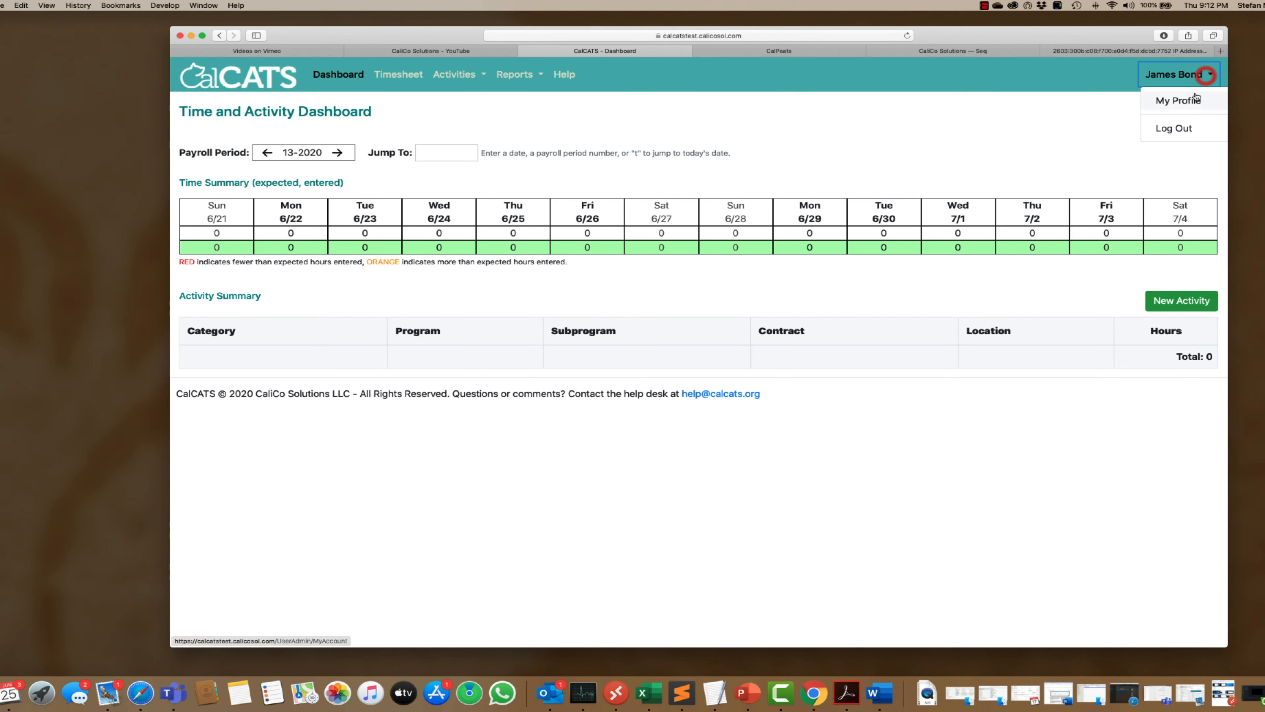
{"action": "left_click", "coordinate": [1179, 129]}
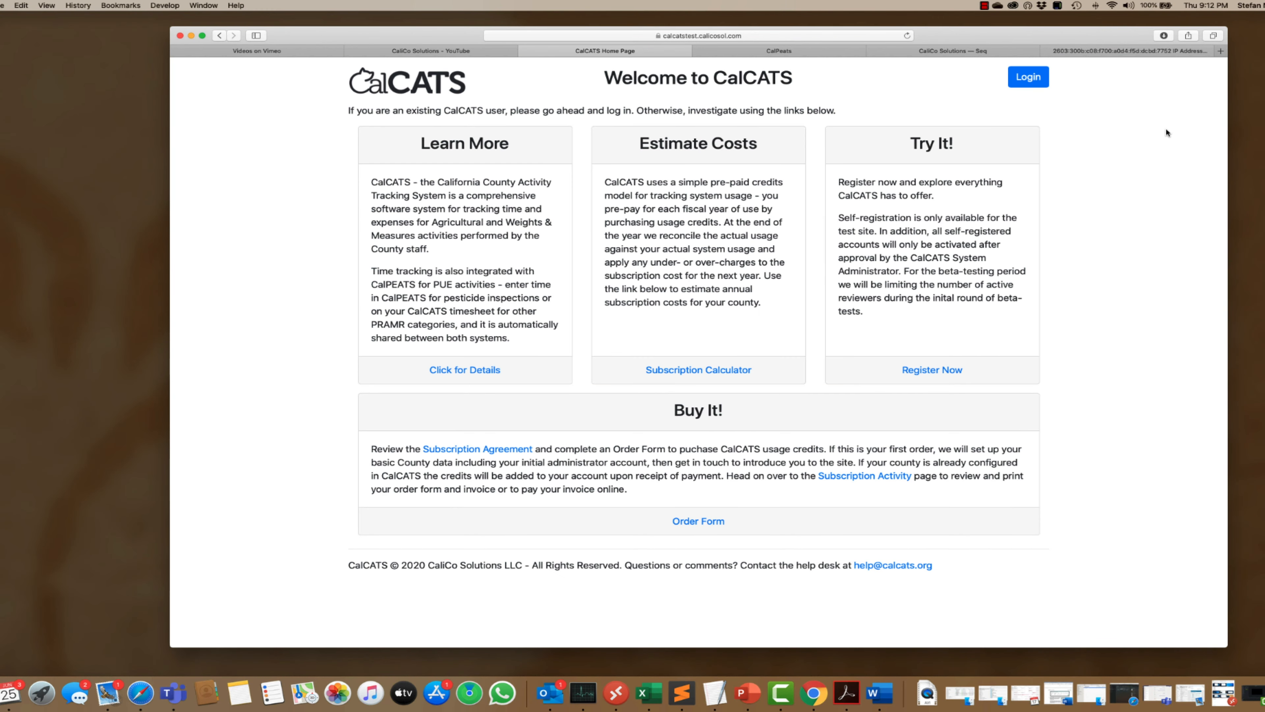
- Sign in with the saved administrator login and go to Admin > User Admin
{"action": "left_click", "coordinate": [1030, 79]}
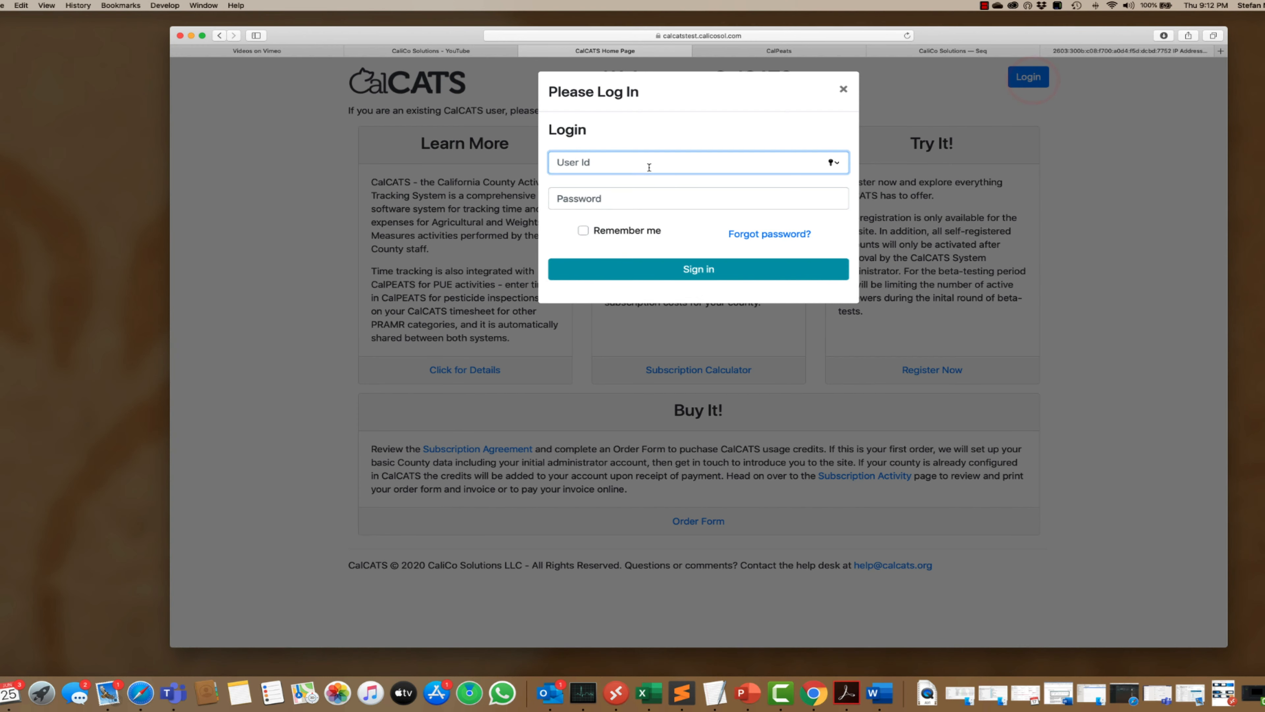
{"action": "left_click", "coordinate": [649, 167]}
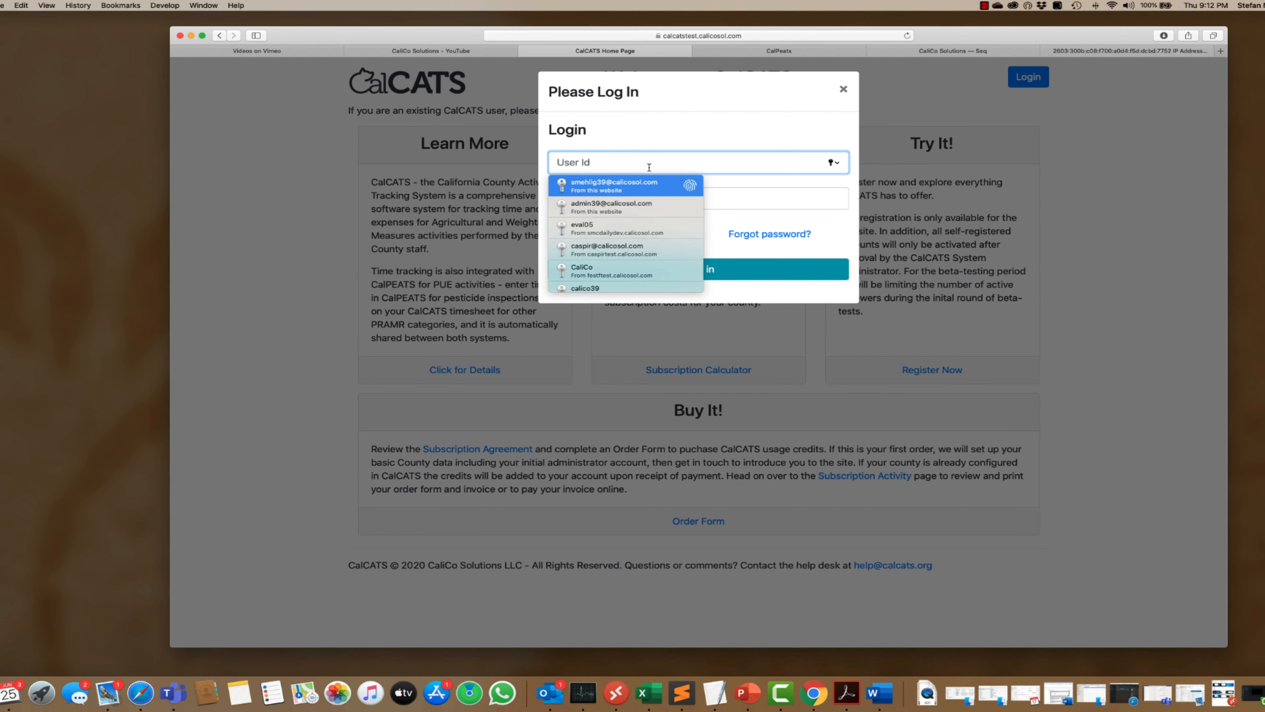
{"action": "key", "text": "Return"}
{"action": "key", "text": "Return"}
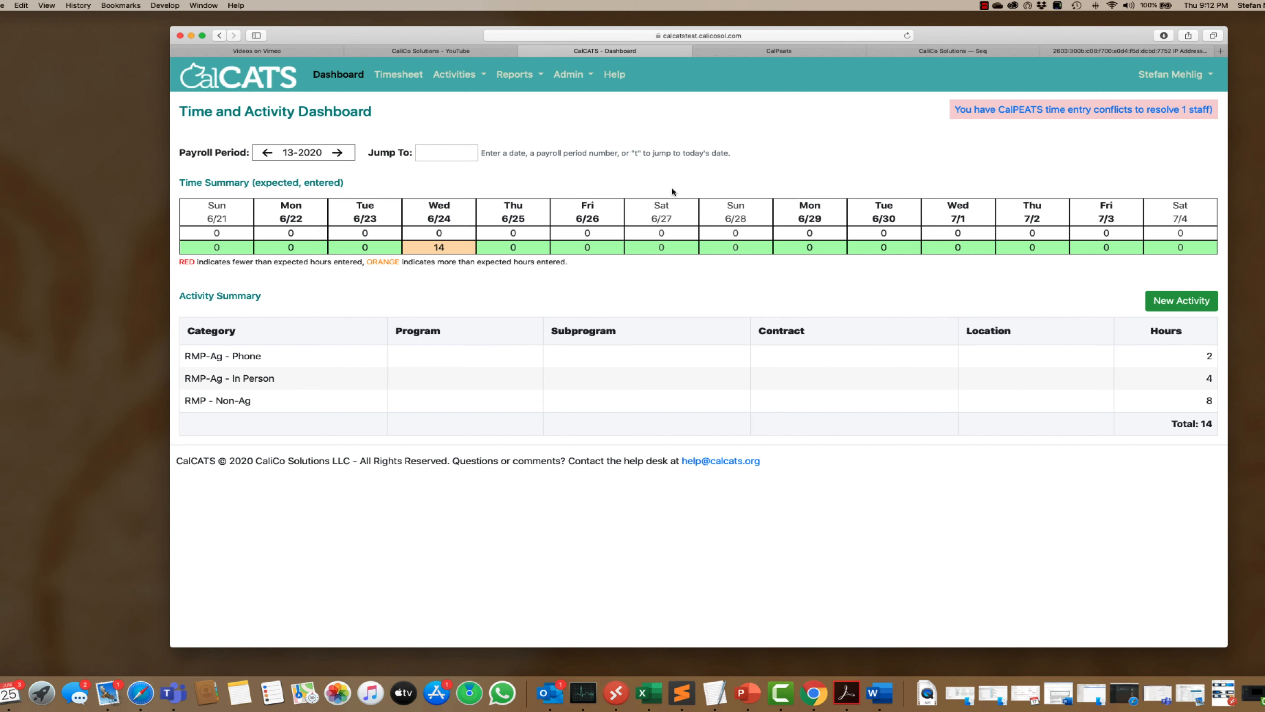
{"action": "left_click", "coordinate": [575, 76]}
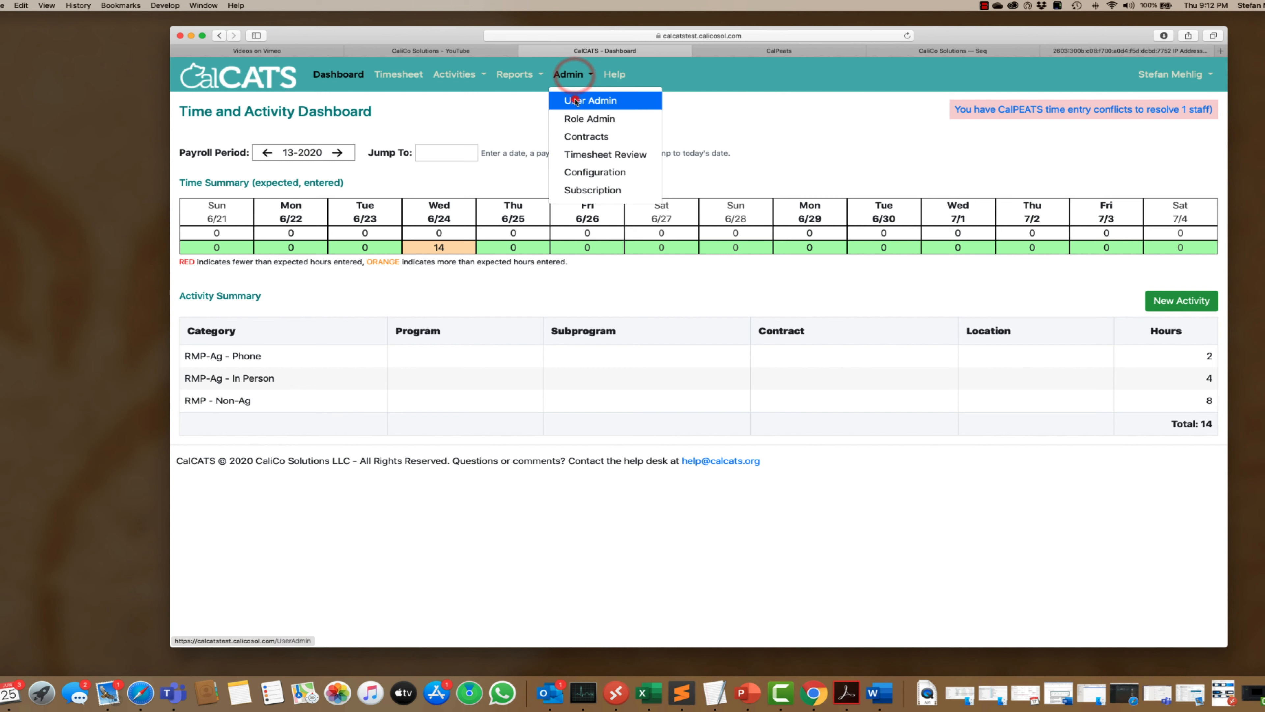
{"action": "left_click", "coordinate": [582, 100]}
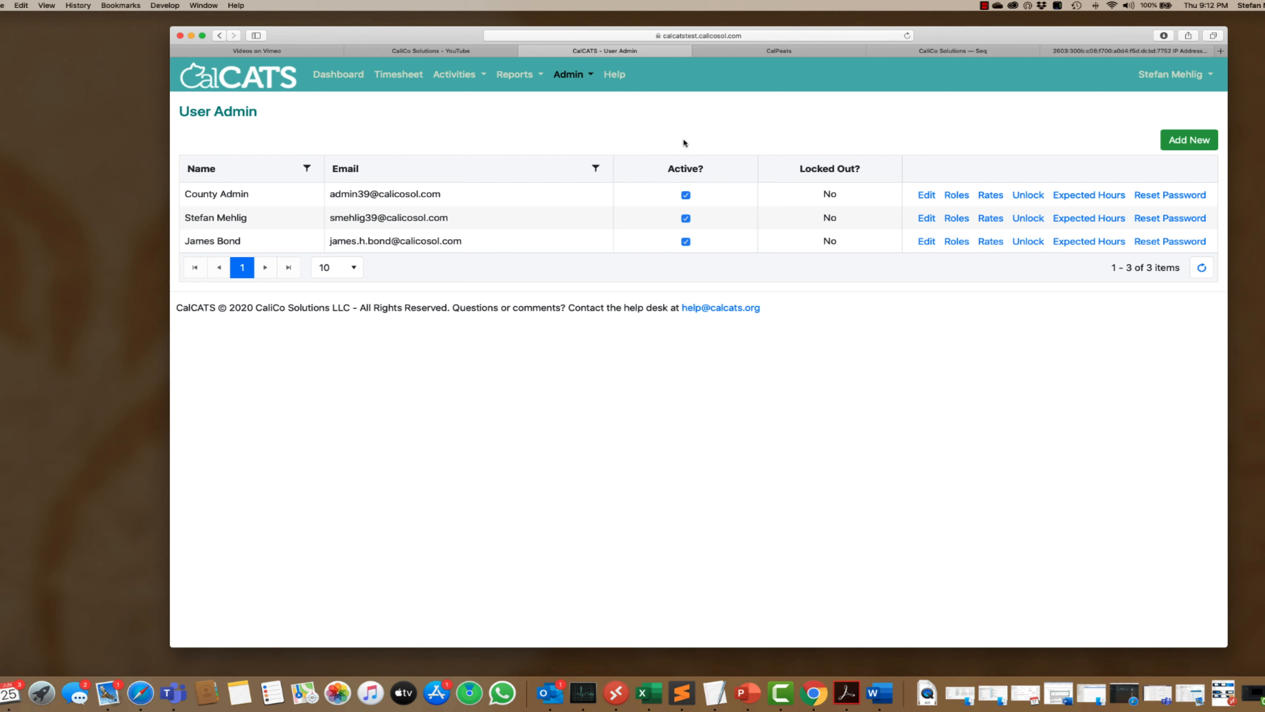
- Reset the new user's password and copy the success message containing the temporary password
{"action": "left_click", "coordinate": [1169, 243]}
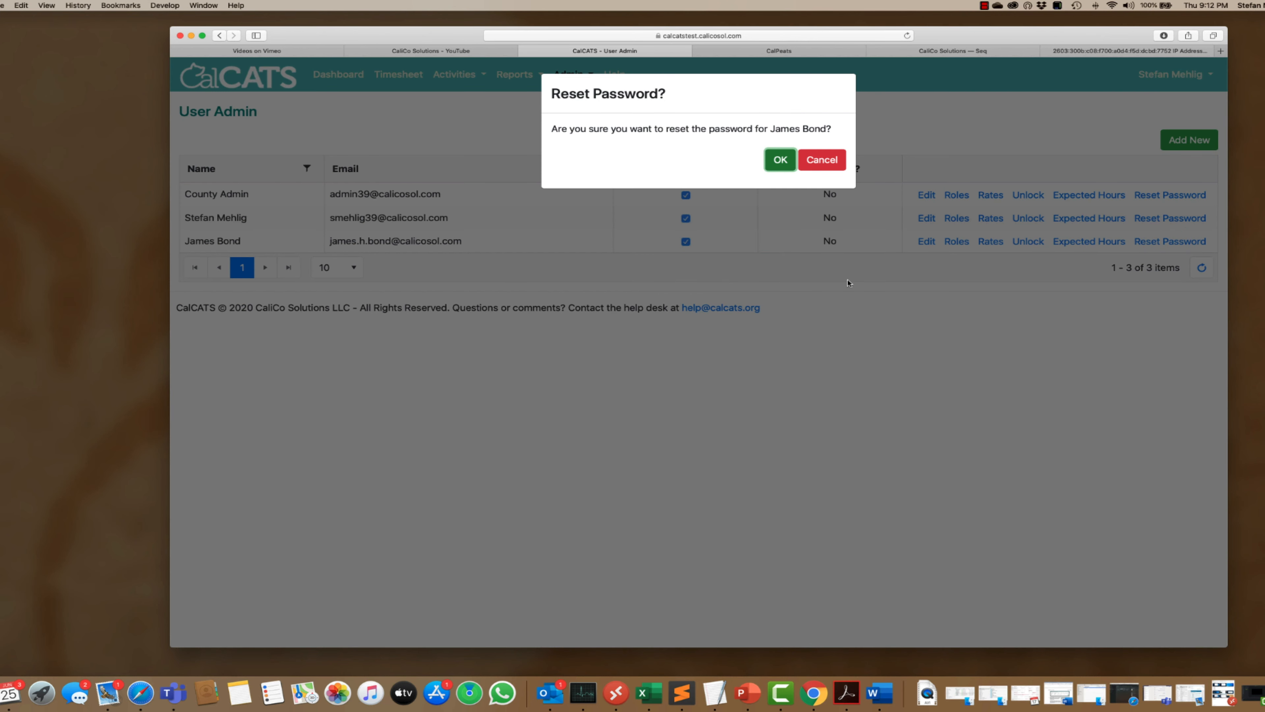
{"action": "left_click", "coordinate": [779, 165]}
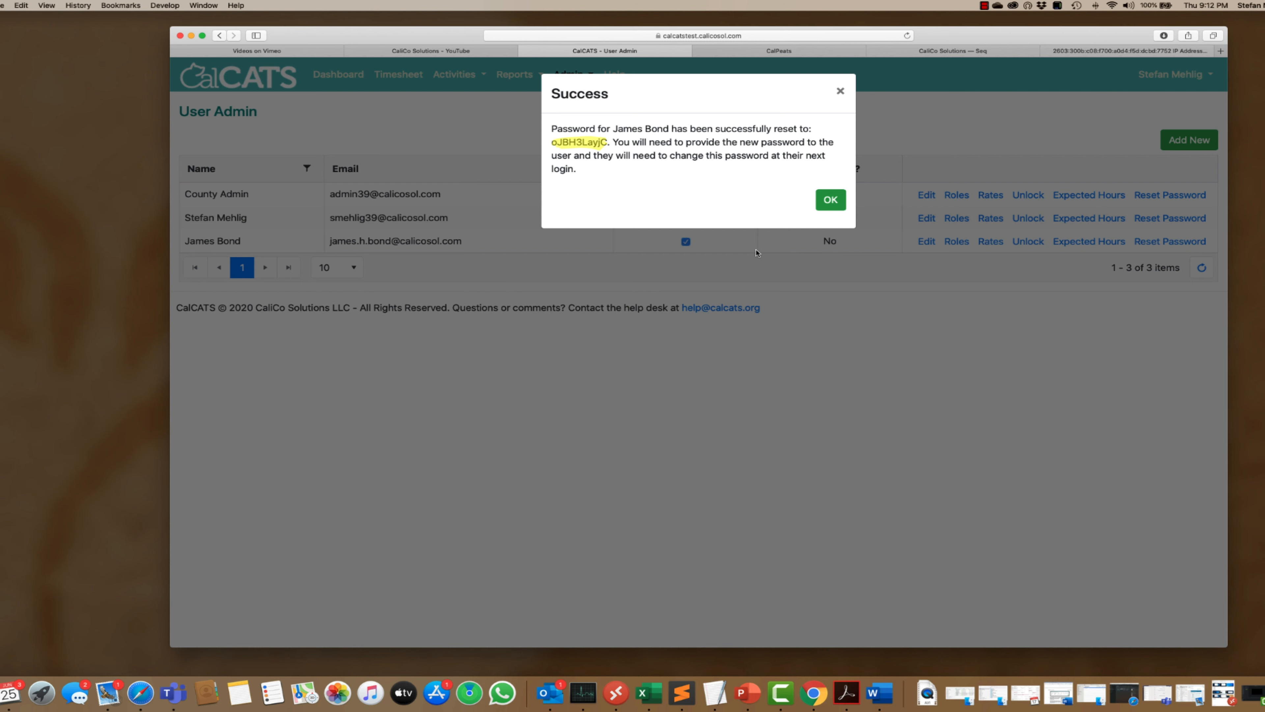
{"action": "left_click", "coordinate": [553, 129]}
{"action": "left_click_drag", "start_coordinate": [553, 129], "coordinate": [580, 174]}
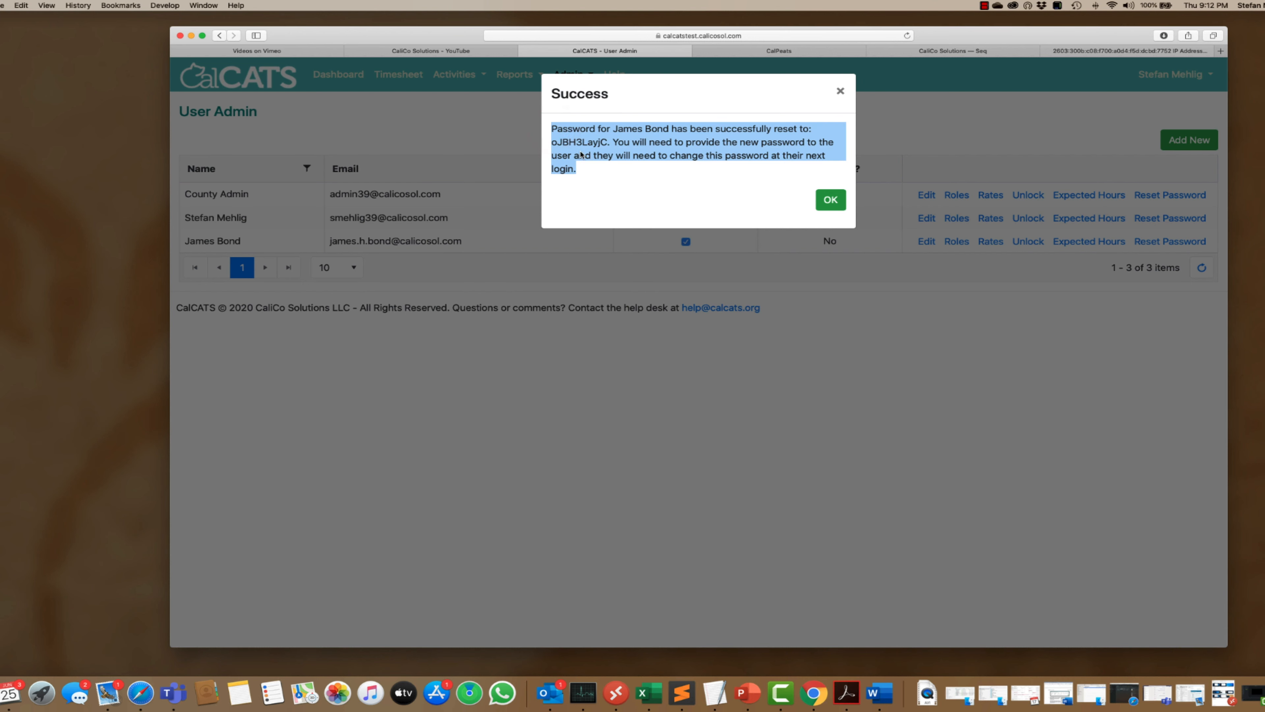
{"action": "right_click", "coordinate": [584, 143]}
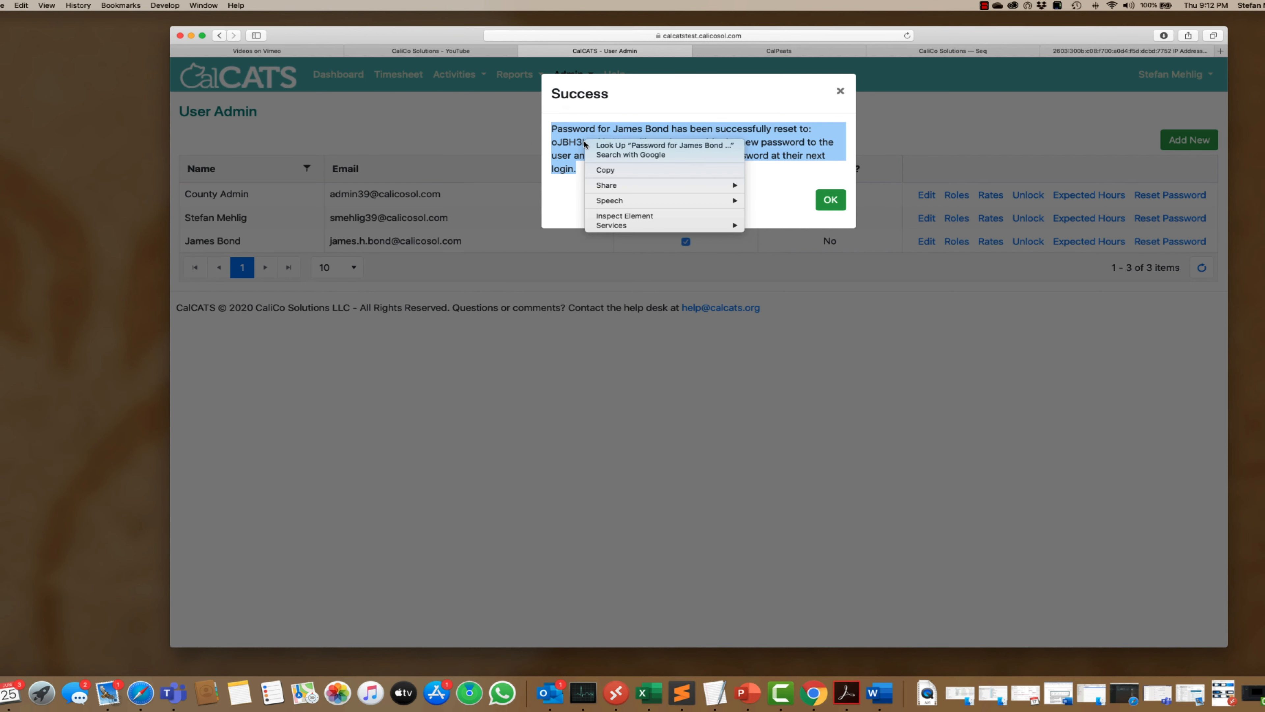
{"action": "left_click", "coordinate": [601, 171]}
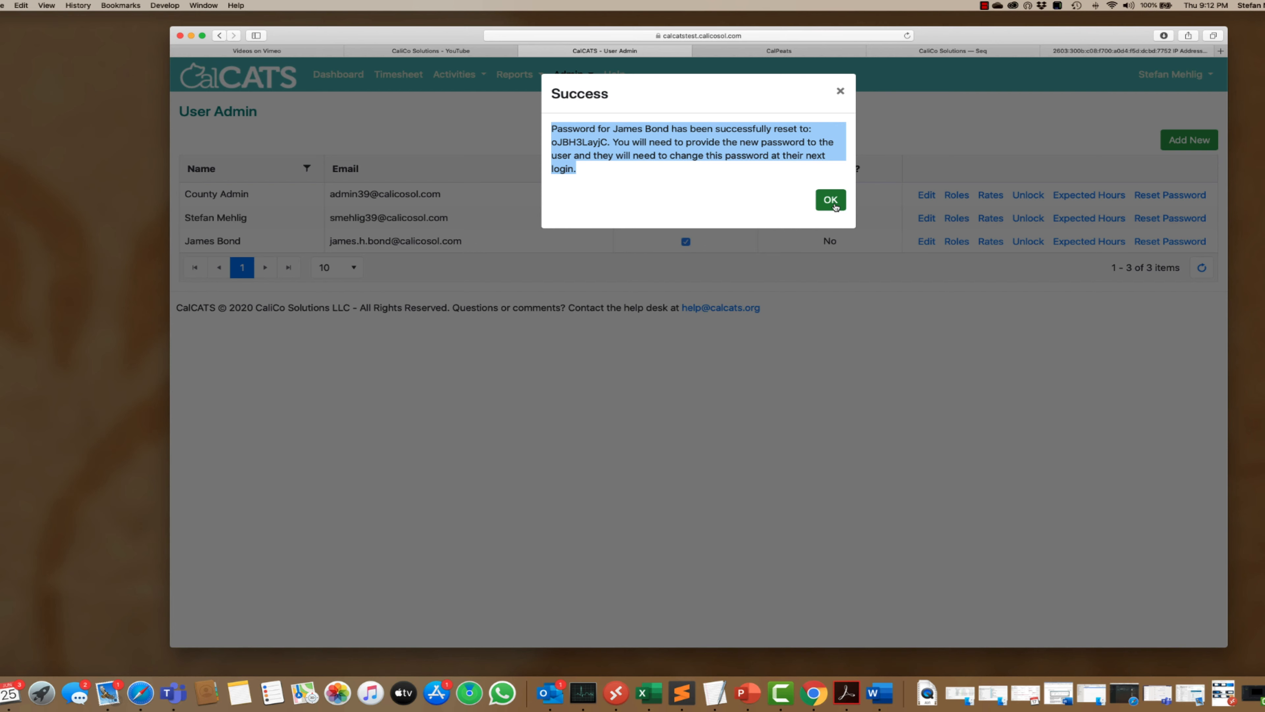
{"action": "left_click", "coordinate": [831, 200]}
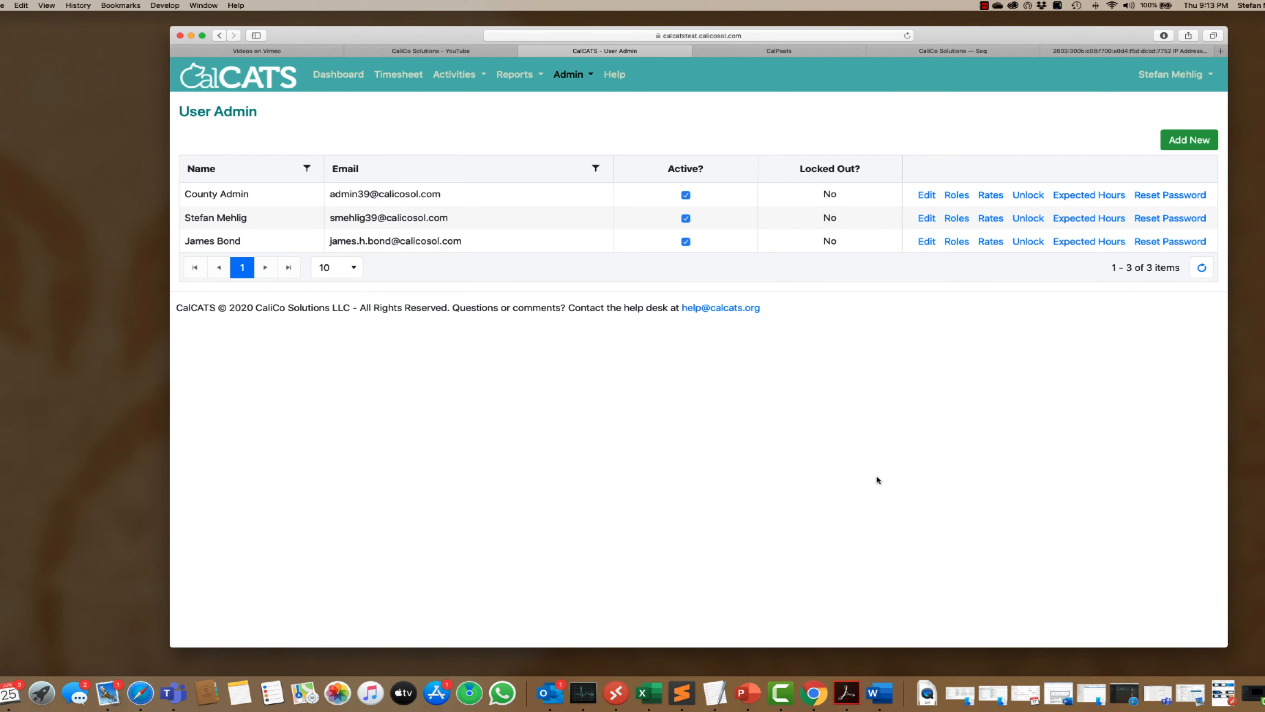
- Compare the 9/80 and 8/80 presets, then save the new user's Regular 10/80 schedule of 8 weekday hours
{"action": "left_click", "coordinate": [1090, 244]}
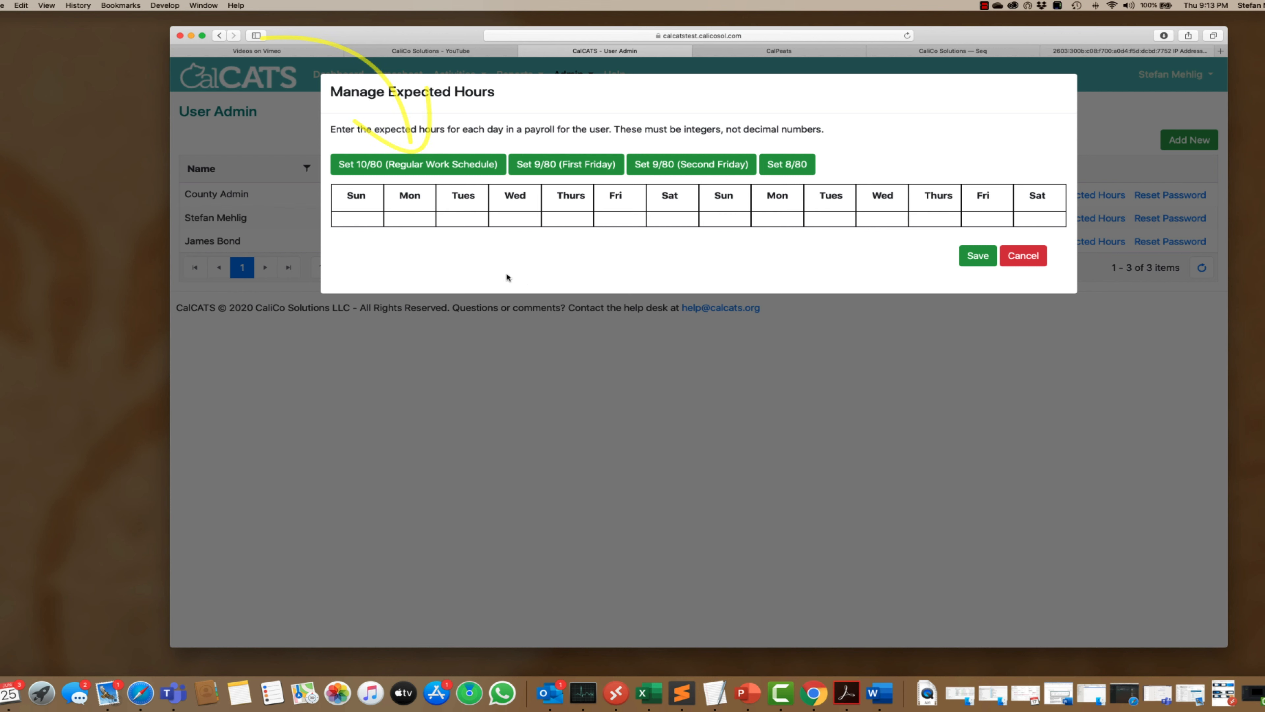
{"action": "left_click", "coordinate": [425, 165]}
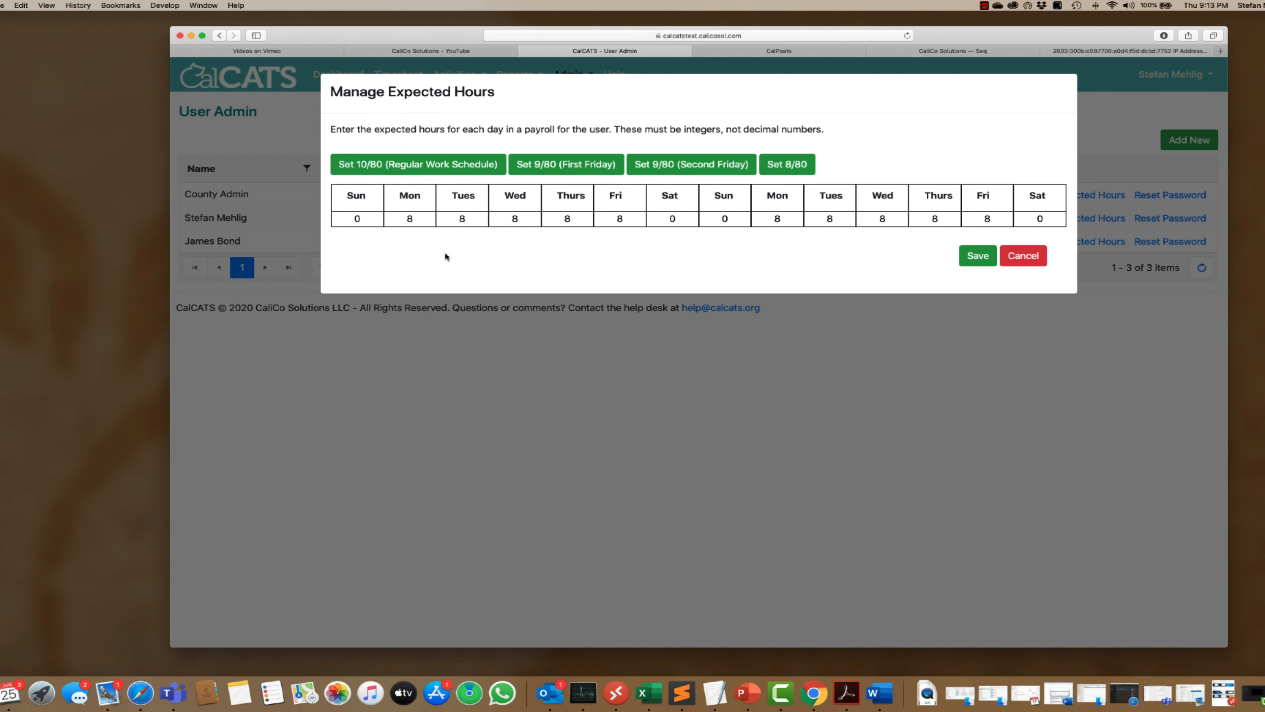
{"action": "left_click", "coordinate": [551, 168]}
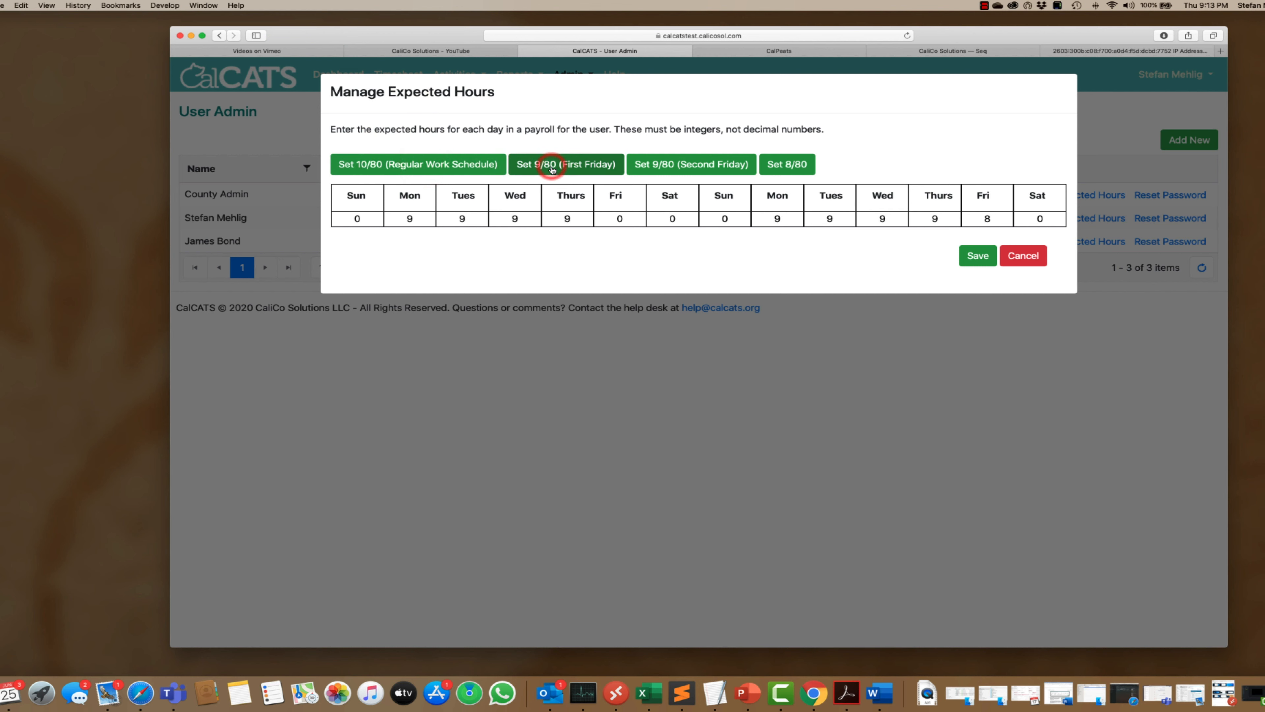
{"action": "left_click", "coordinate": [655, 166]}
{"action": "left_click", "coordinate": [782, 167]}
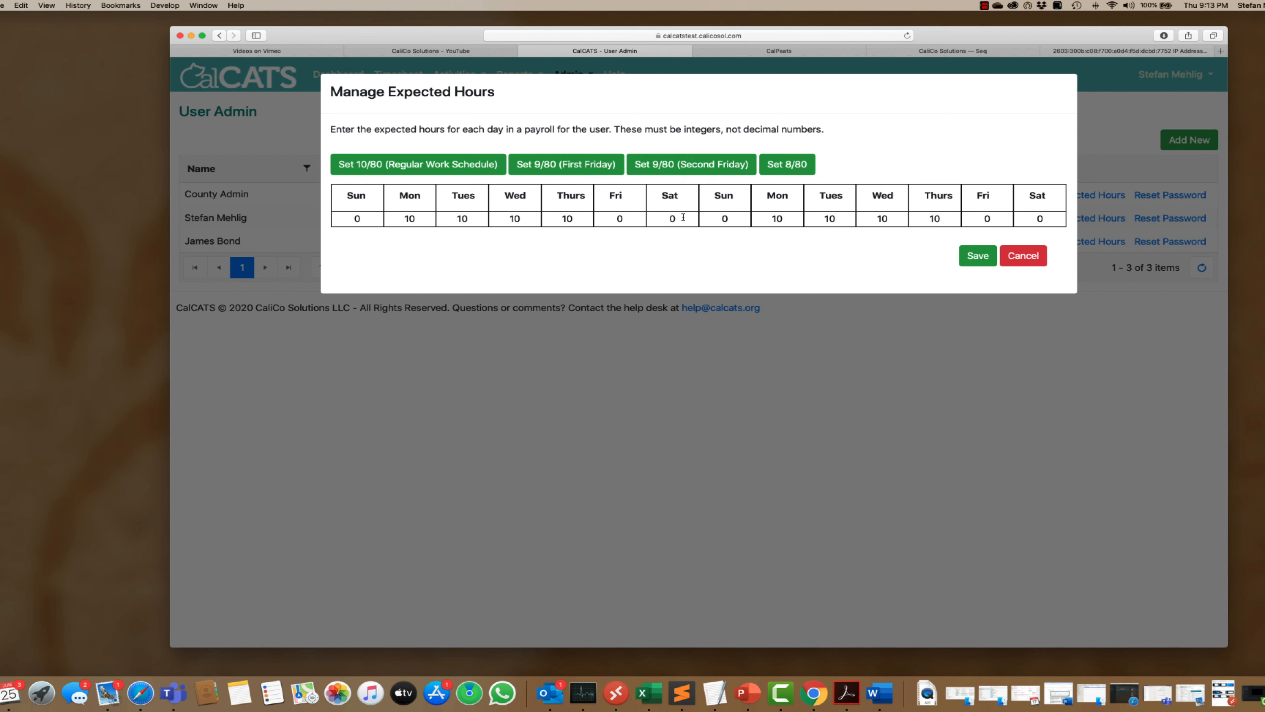
{"action": "left_click", "coordinate": [456, 165]}
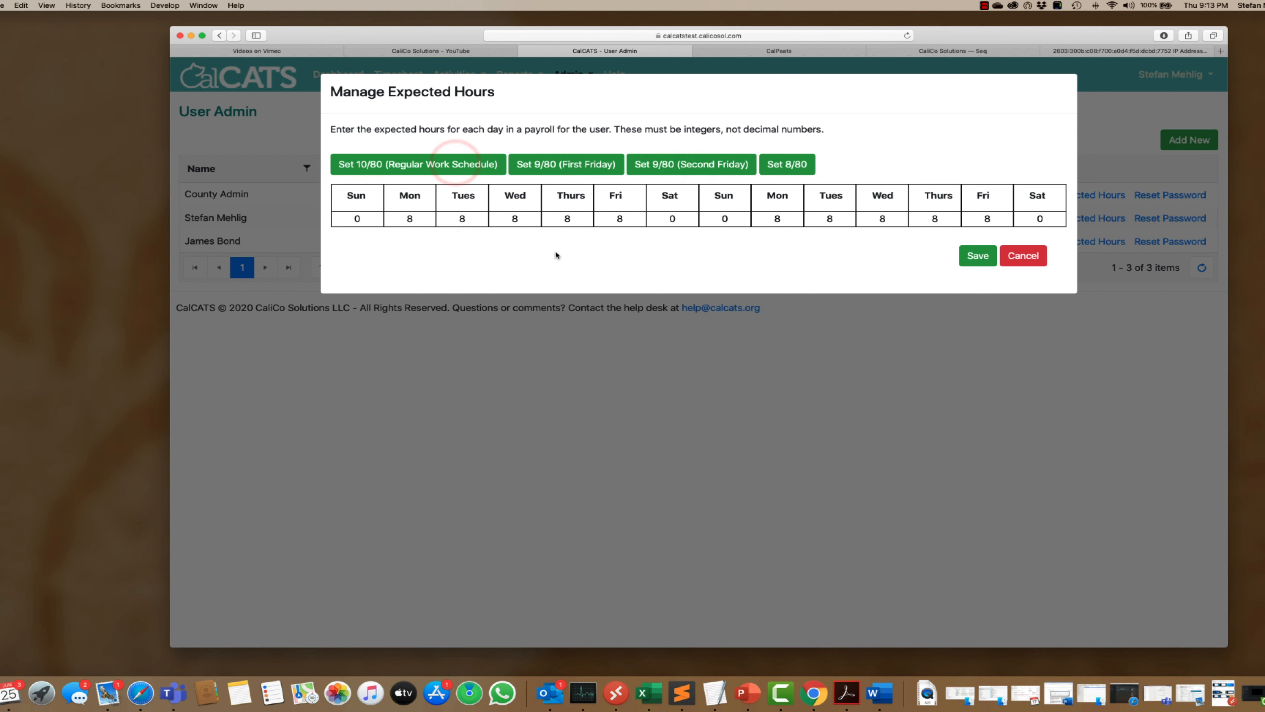
{"action": "left_click", "coordinate": [975, 256]}
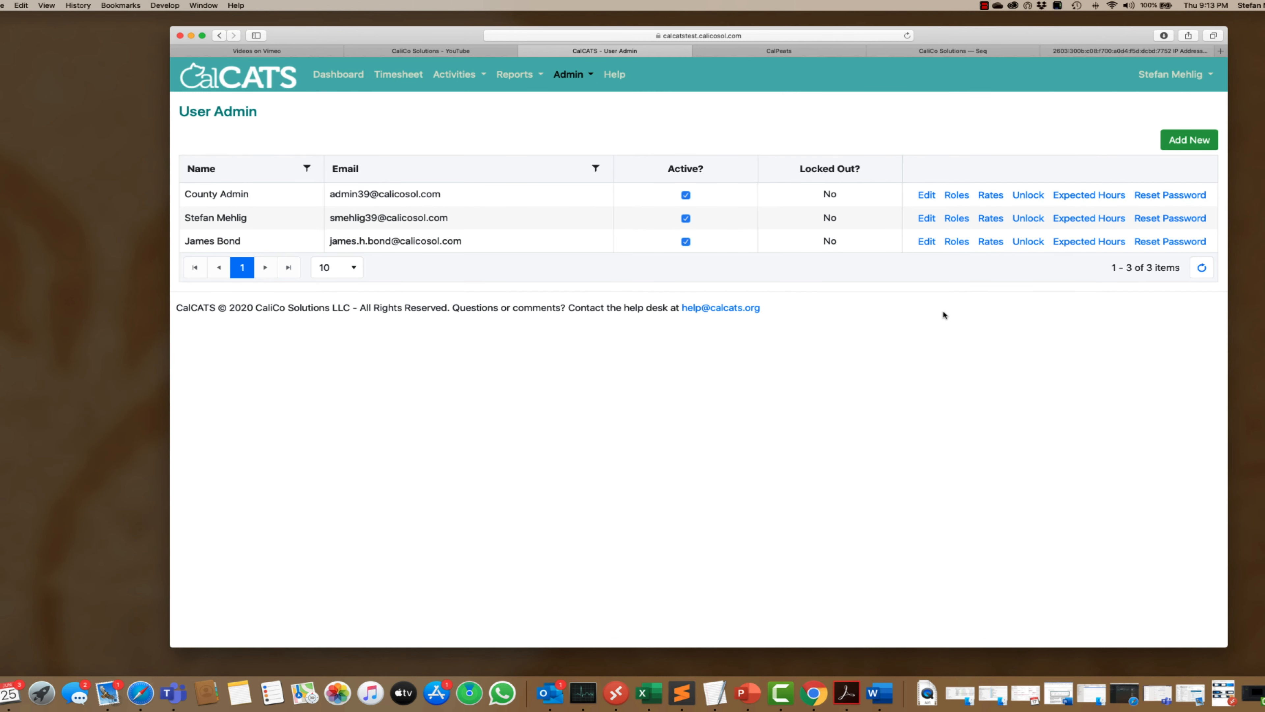
{"action": "left_click", "coordinate": [338, 74]}
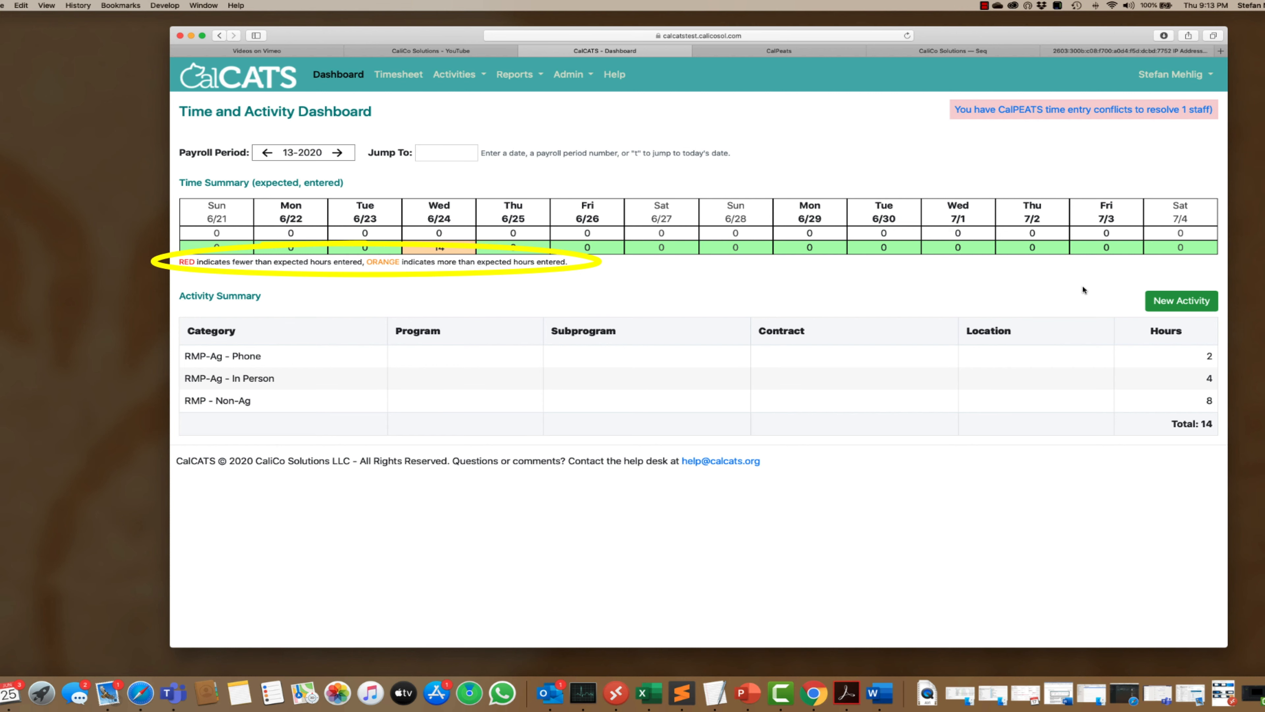
{"action": "left_click", "coordinate": [578, 75]}
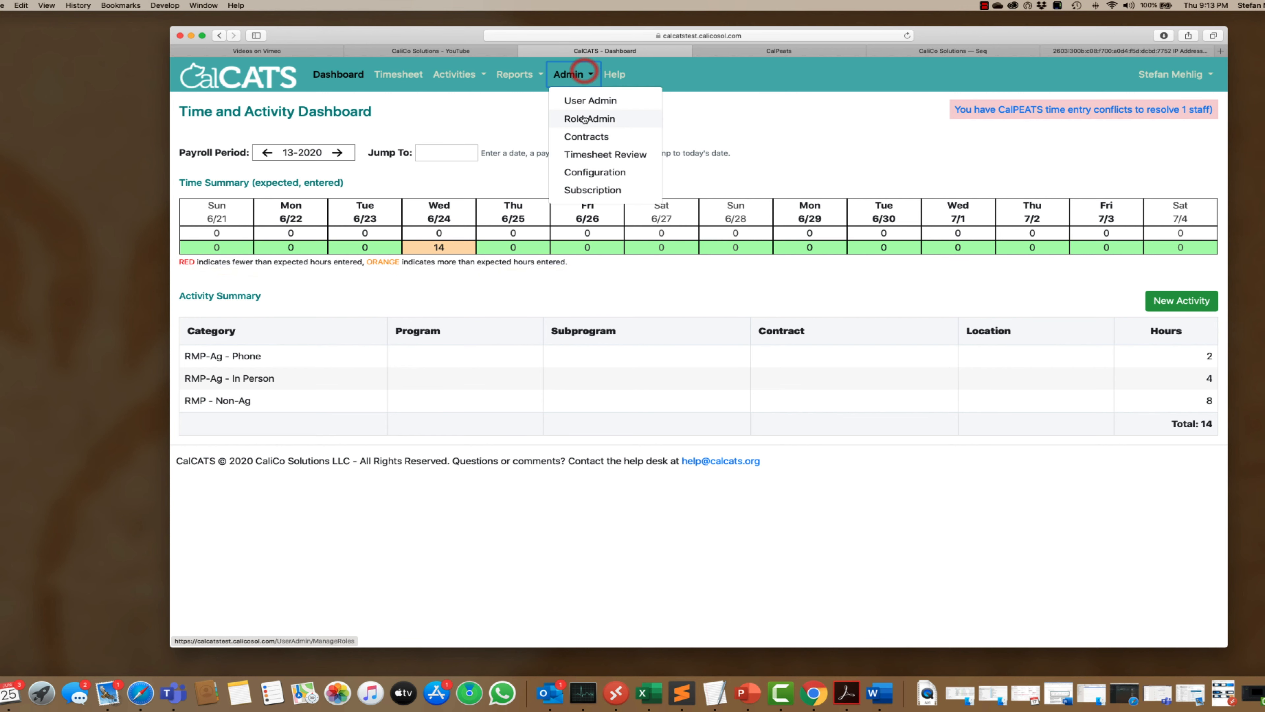
{"action": "left_click", "coordinate": [588, 101]}
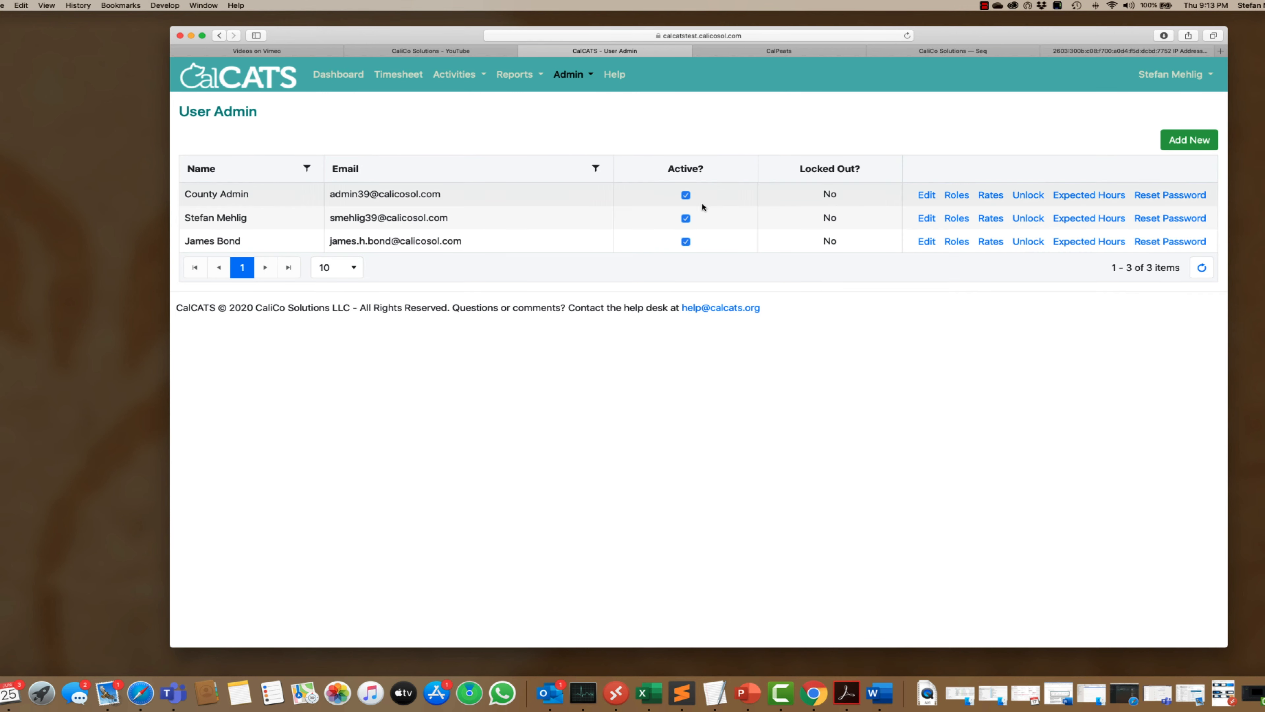
- Clear the new user's Active? checkbox and confirm the deactivation
{"action": "left_click", "coordinate": [686, 242]}
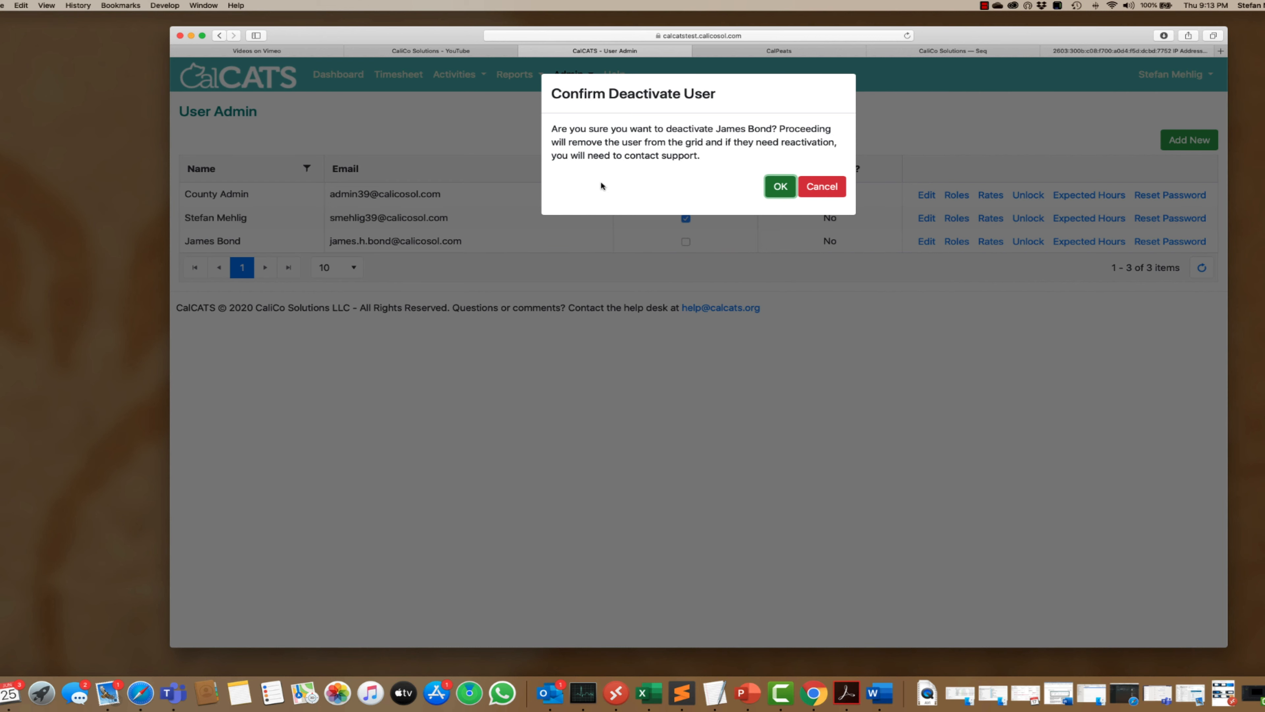
{"action": "left_click", "coordinate": [780, 187]}
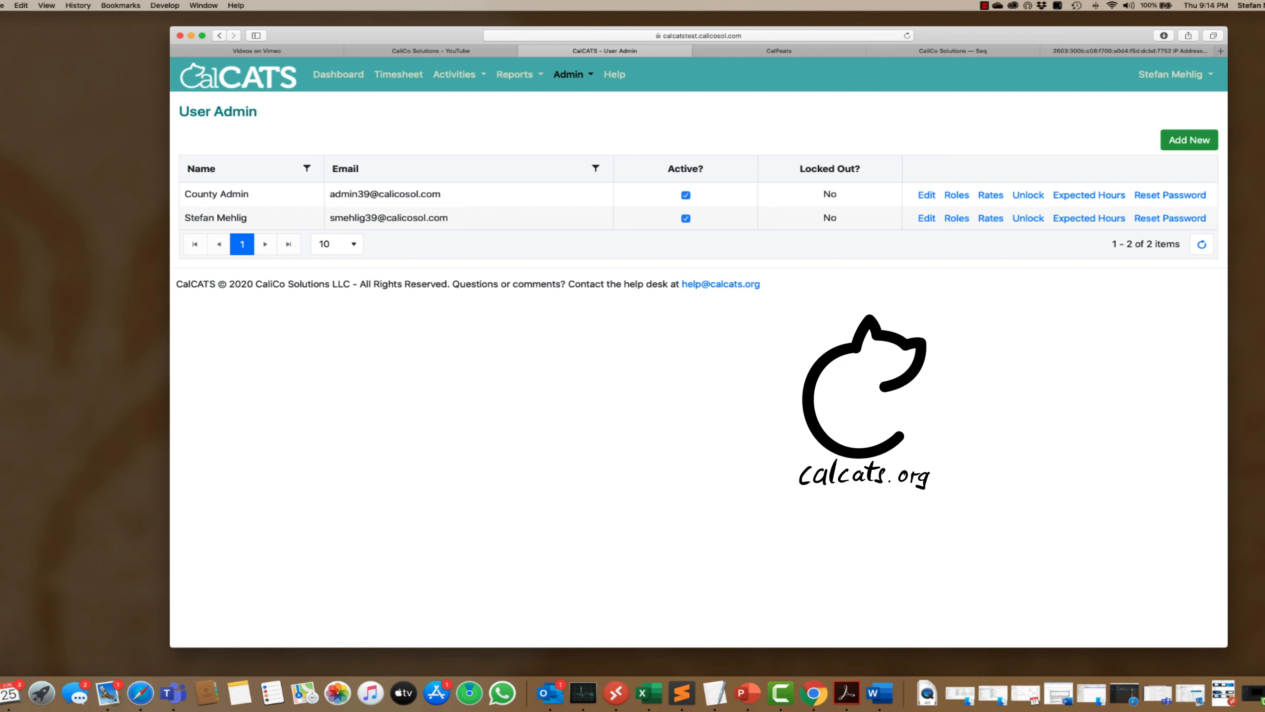
{"action": "key", "text": "alt+super+2"}
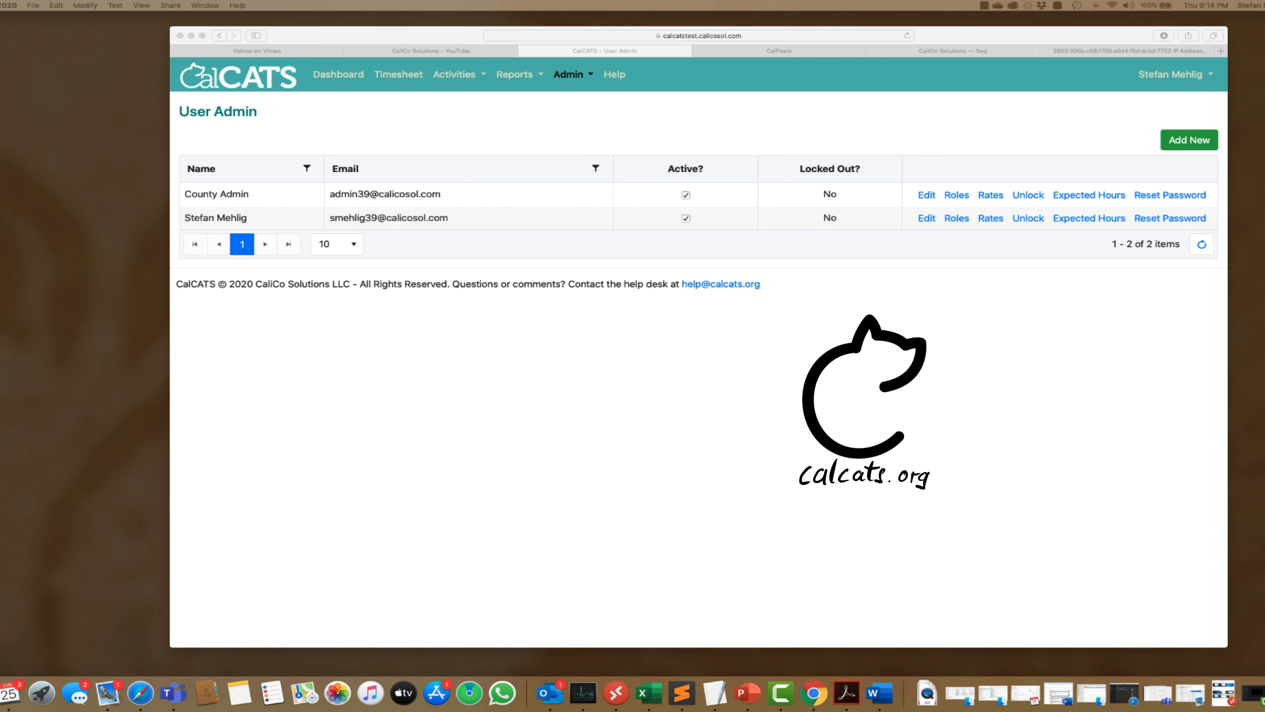